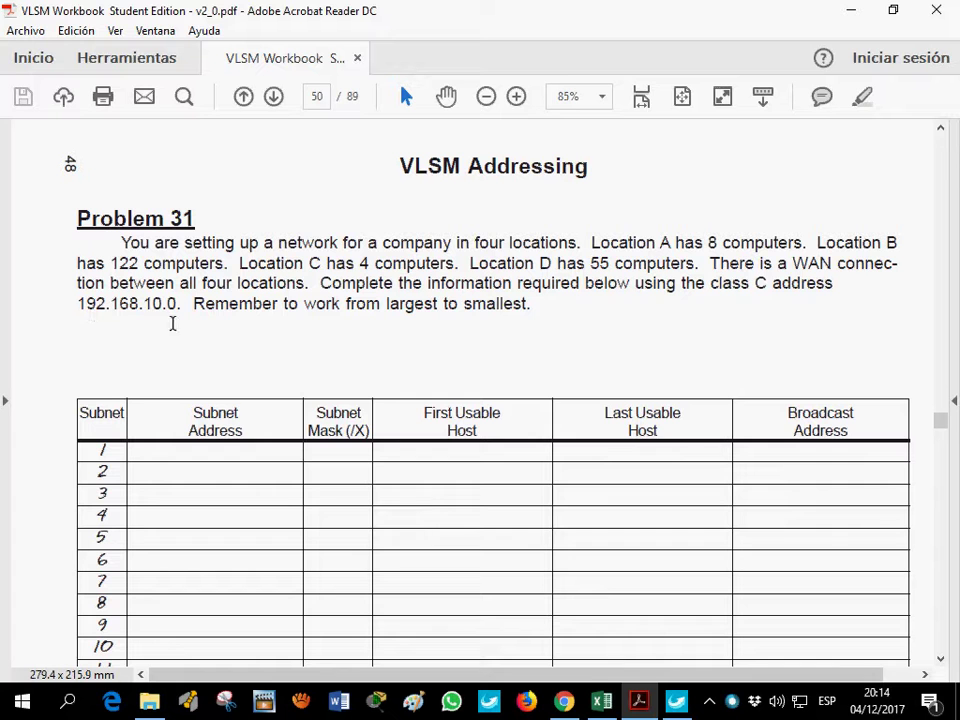
# Compare the Excel worksheet with the Problem 31 statement in the VLSM workbook PDF, examining the host counts per location.
pyautogui.hotkey('alt', 'Tab')
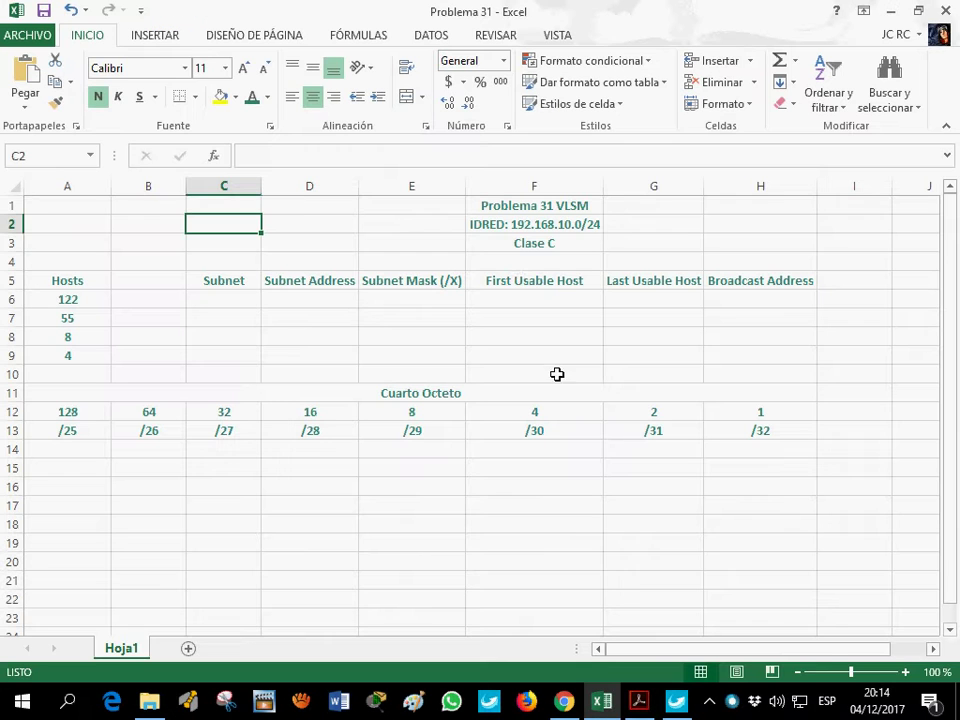
pyautogui.click(536, 282)
pyautogui.click(614, 703)
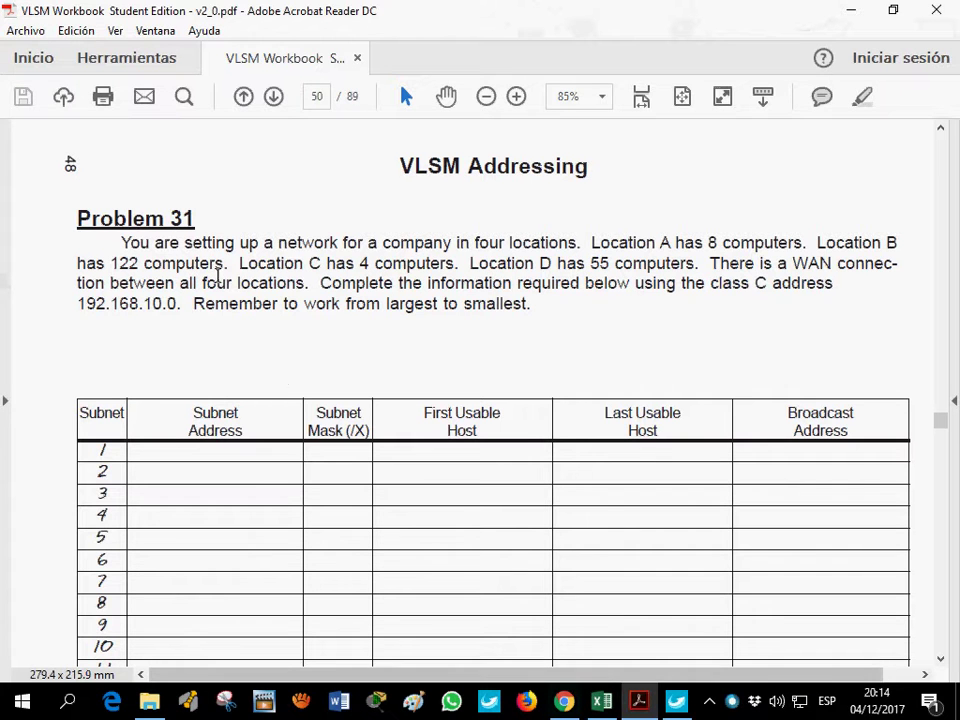
pyautogui.moveTo(122, 263); pyautogui.dragTo(191, 280)
pyautogui.click(338, 242)
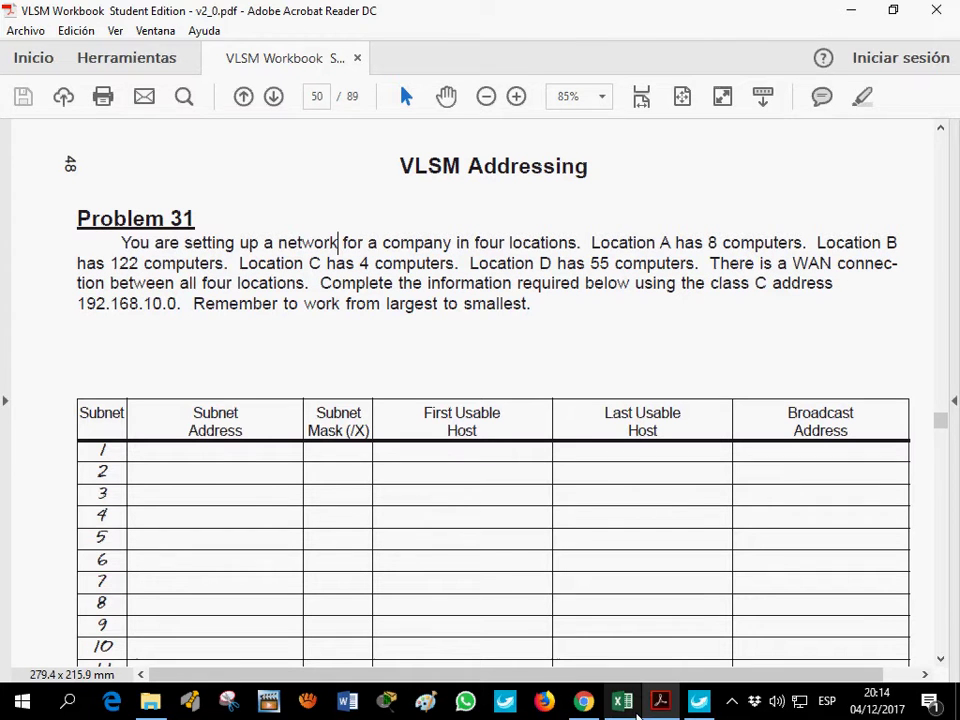
# Switch to the Excel workbook and number the subnets 1 to 4 in cells C6 to C9.
pyautogui.hotkey('alt', 'Tab')
pyautogui.click(253, 304)
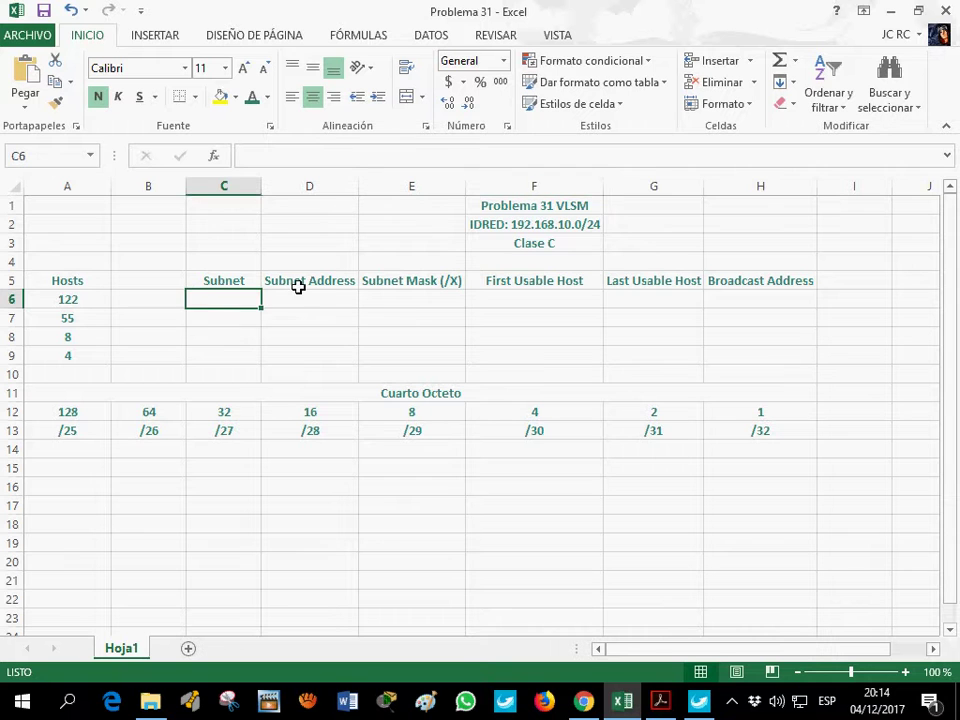
pyautogui.click(510, 228)
pyautogui.click(248, 306)
pyautogui.write('1')
pyautogui.press('Return')
pyautogui.write('2')
pyautogui.press('Return')
pyautogui.write('3')
pyautogui.press('Return')
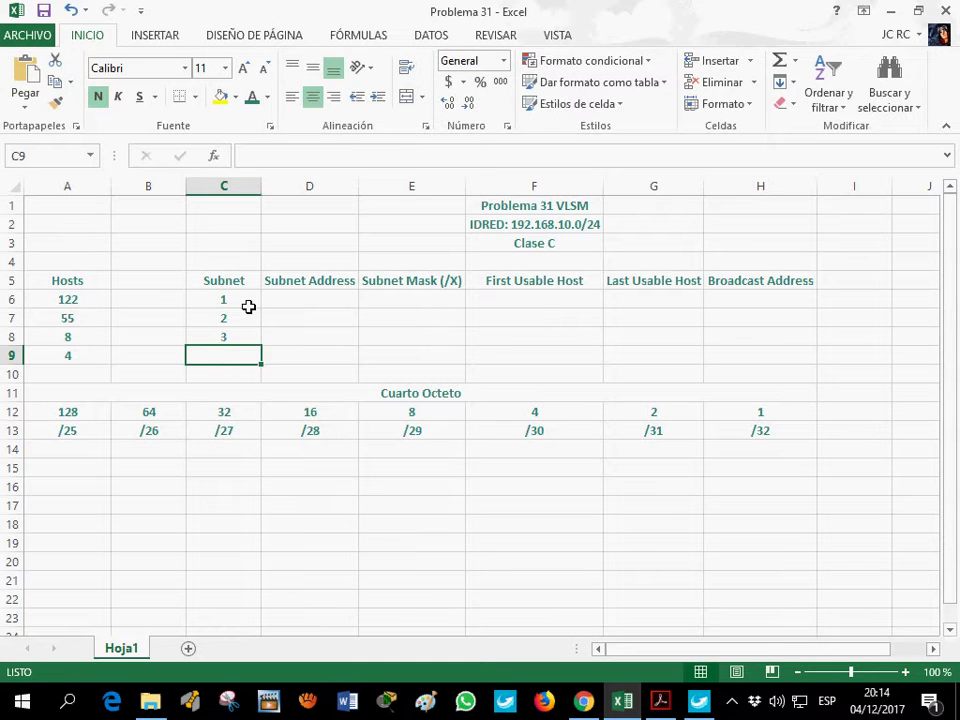
pyautogui.write('4')
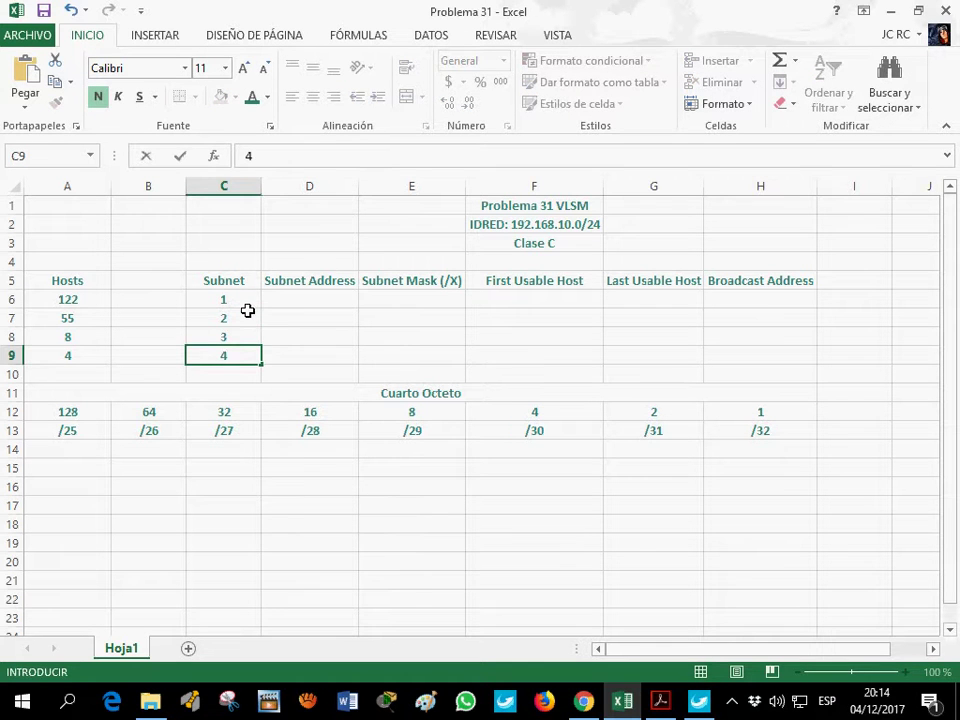
# Enter 192.168.10.0 as subnet 1's address in D6 and /25 as its subnet mask in E6.
pyautogui.click(349, 298)
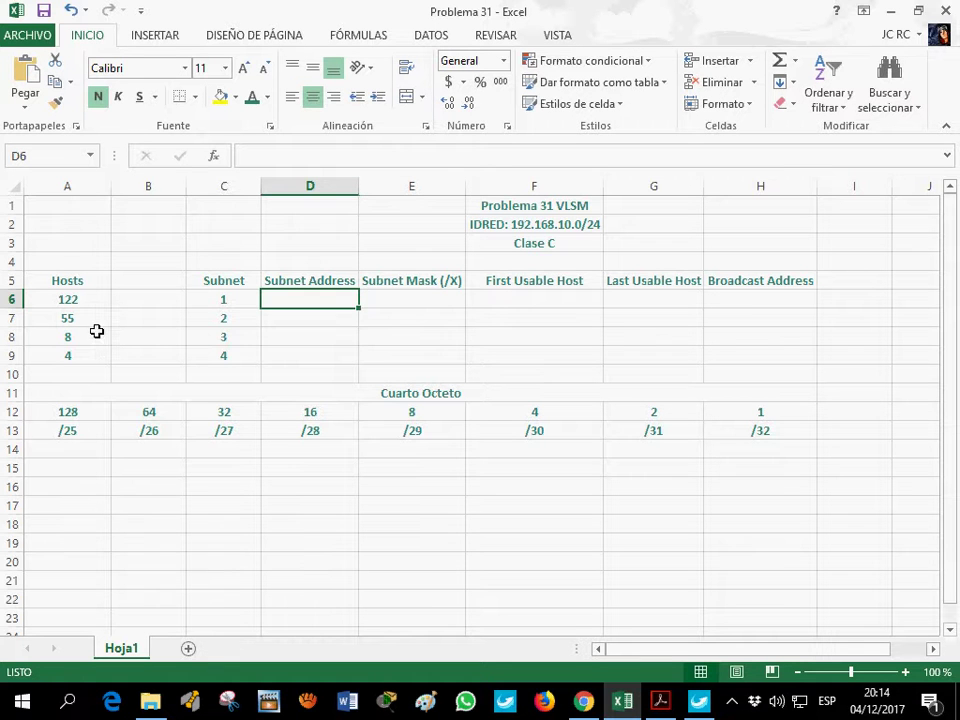
pyautogui.click(96, 418)
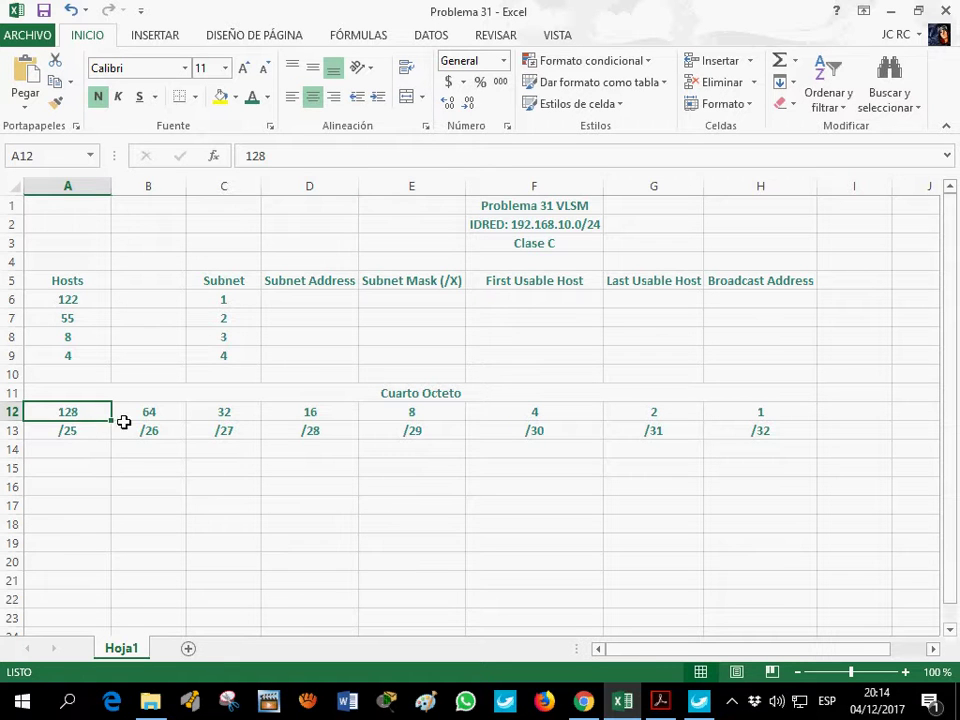
pyautogui.click(304, 303)
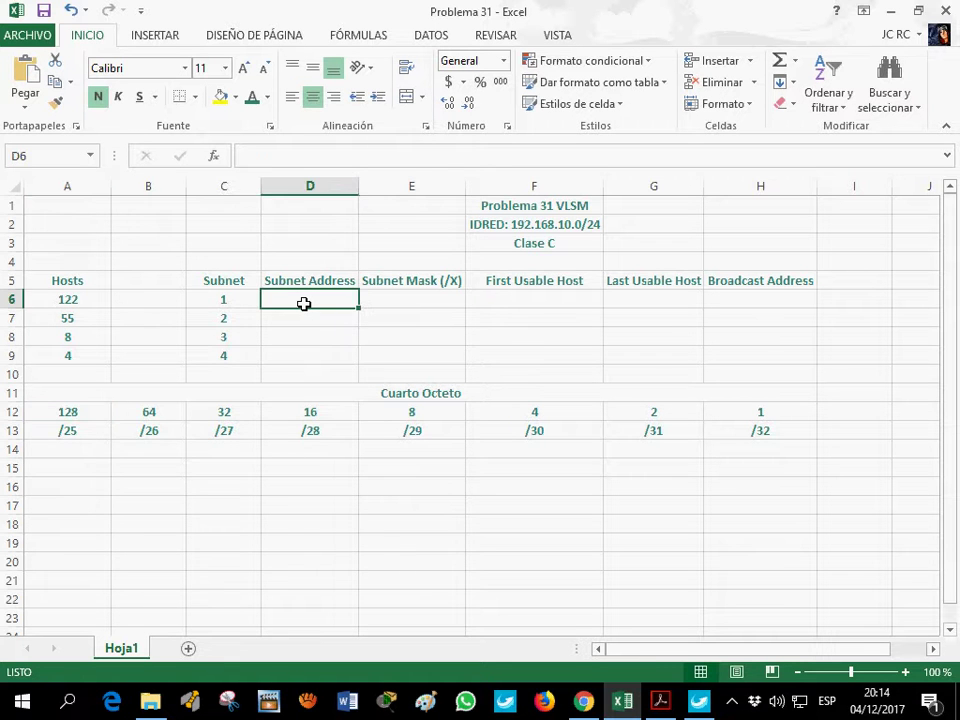
pyautogui.write('192.168.10.0')
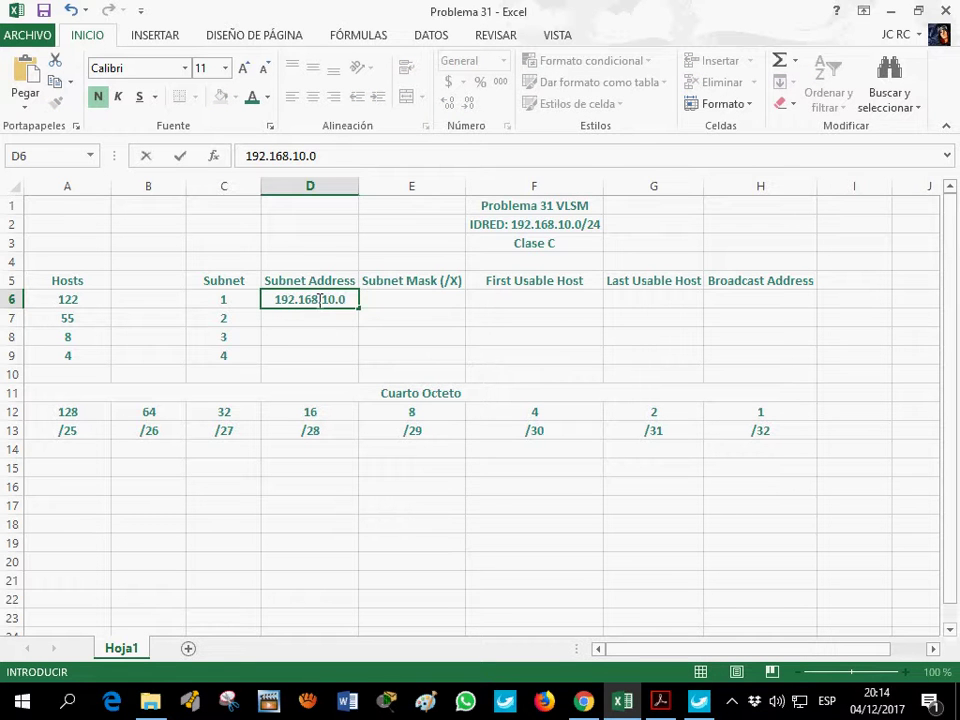
pyautogui.click(405, 301)
pyautogui.click(293, 160)
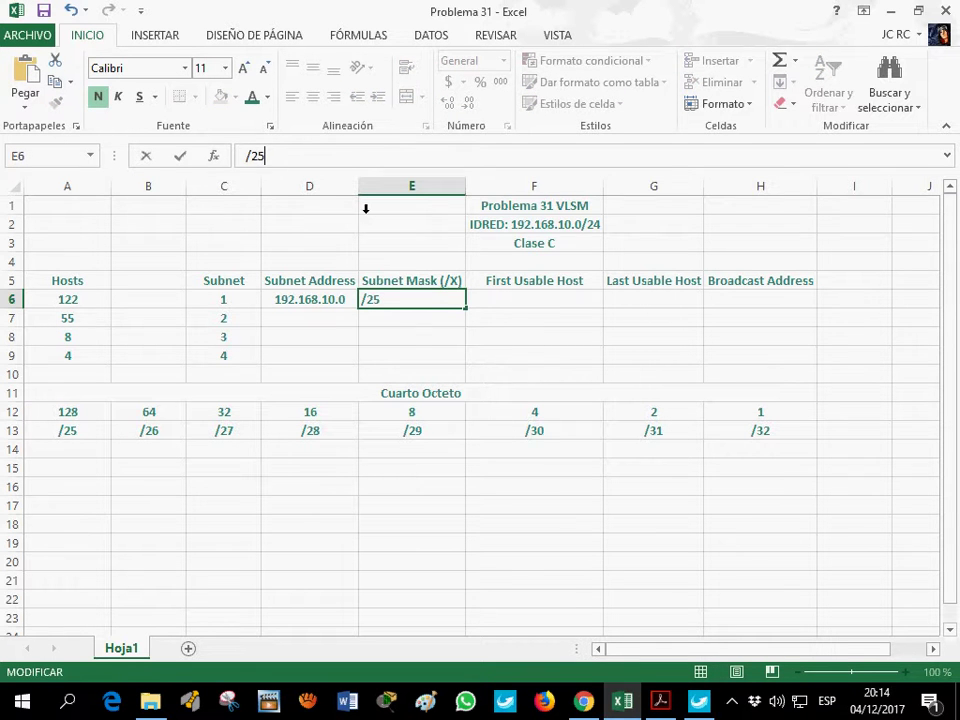
pyautogui.click(491, 300)
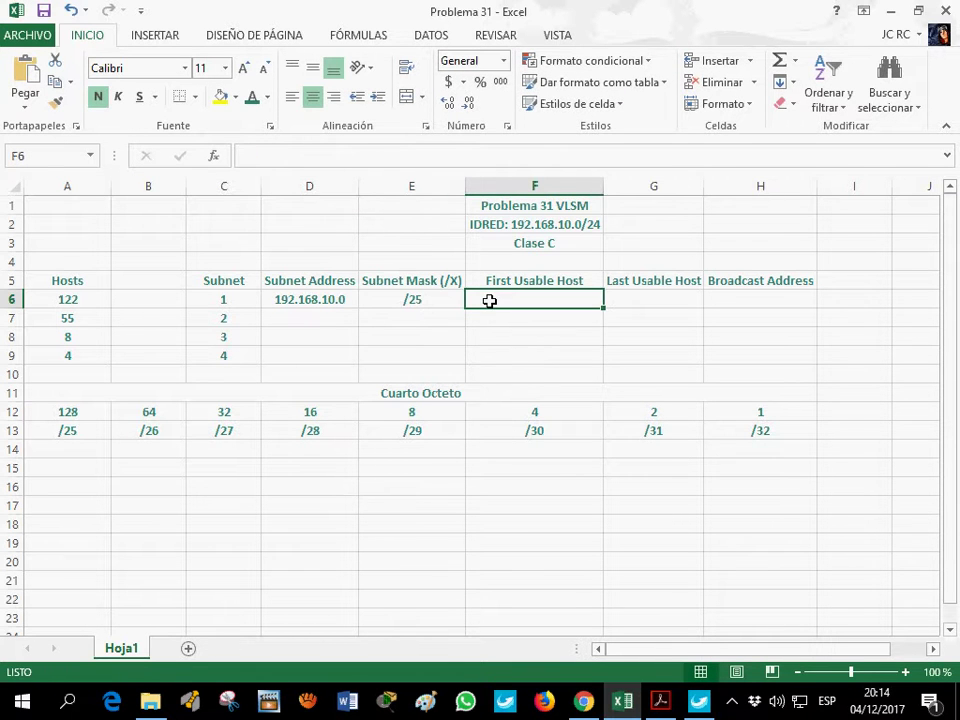
# Copy subnet 1's address into F6 and change it to 192.168.10.1 as the first usable host.
pyautogui.click(315, 303)
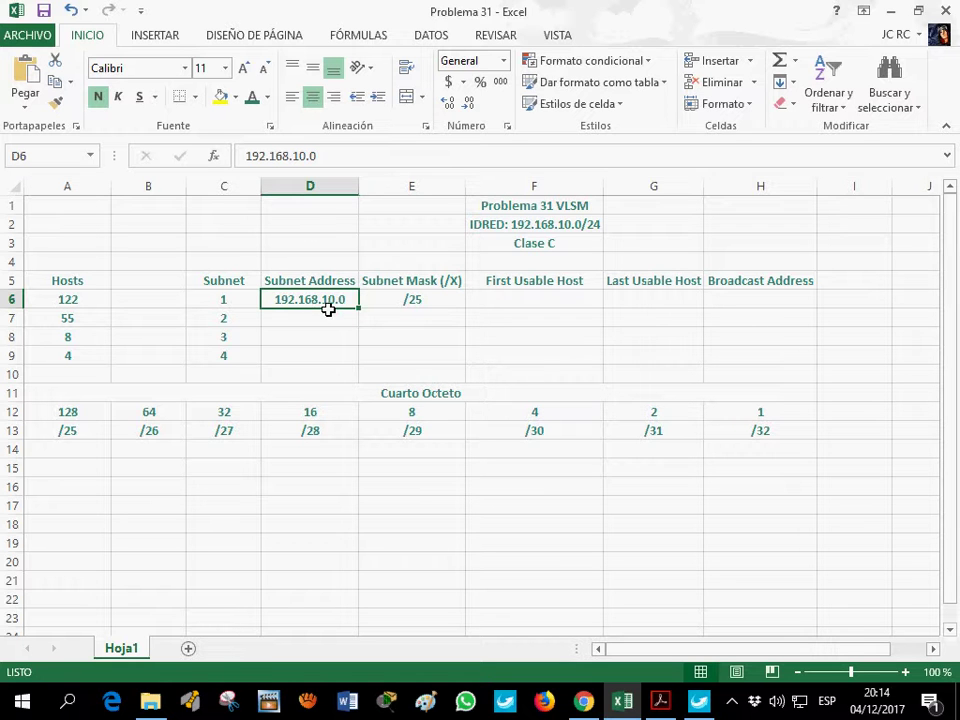
pyautogui.hotkey('ctrl', 'c')
pyautogui.click(499, 305)
pyautogui.hotkey('ctrl', 'v')
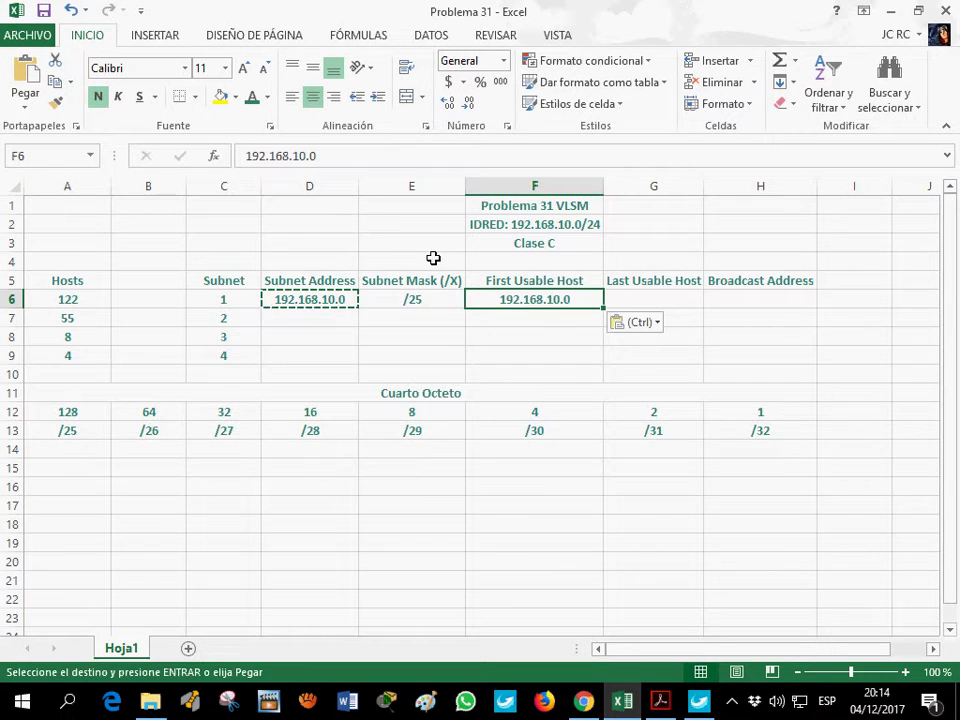
pyautogui.click(356, 170)
pyautogui.press('BackSpace')
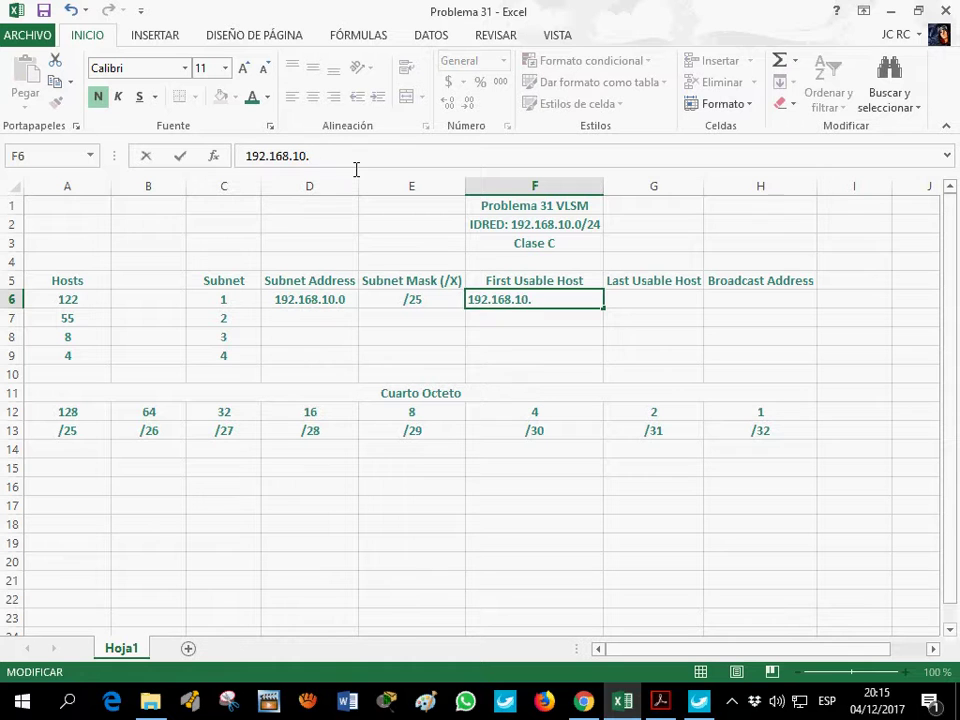
pyautogui.write('1')
pyautogui.click(740, 301)
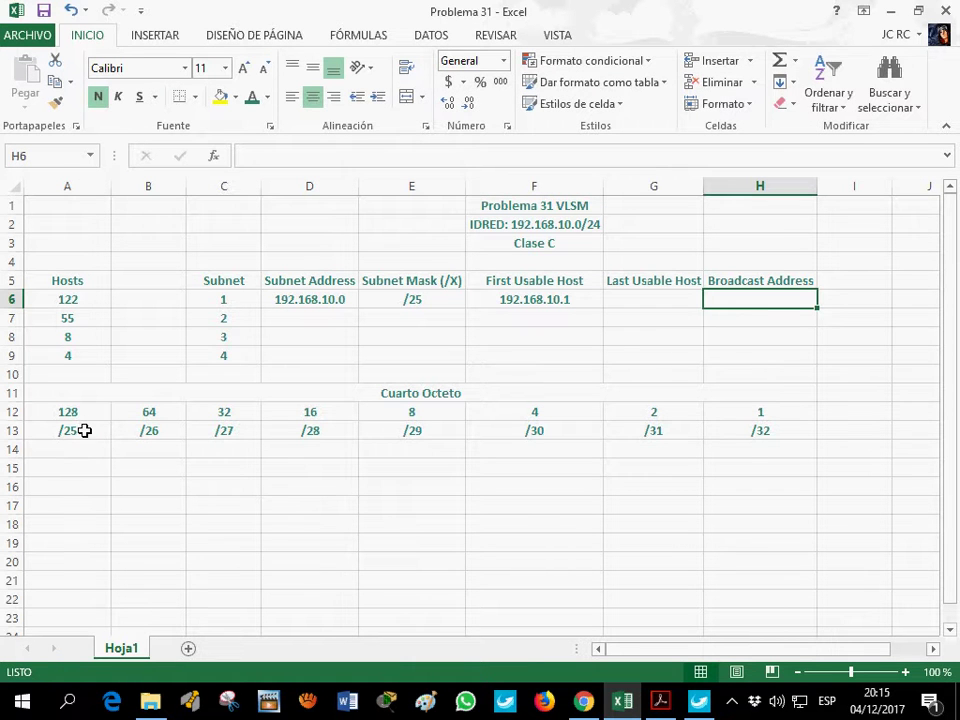
# Copy subnet 1's address into H6 and change it to 192.168.10.127 as the broadcast address.
pyautogui.click(328, 304)
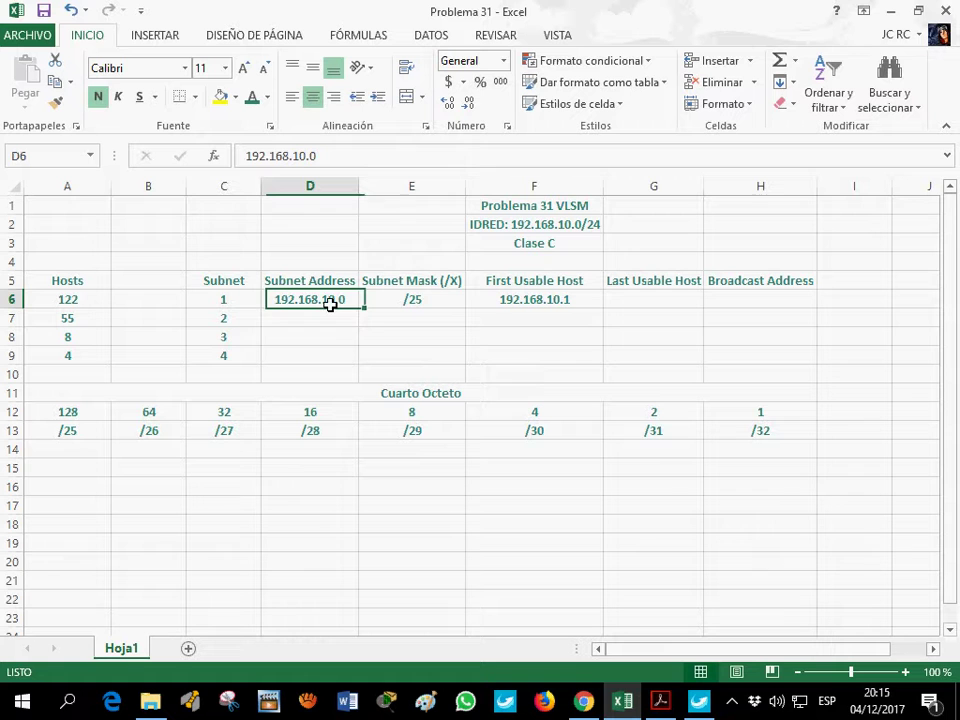
pyautogui.hotkey('ctrl', 'c')
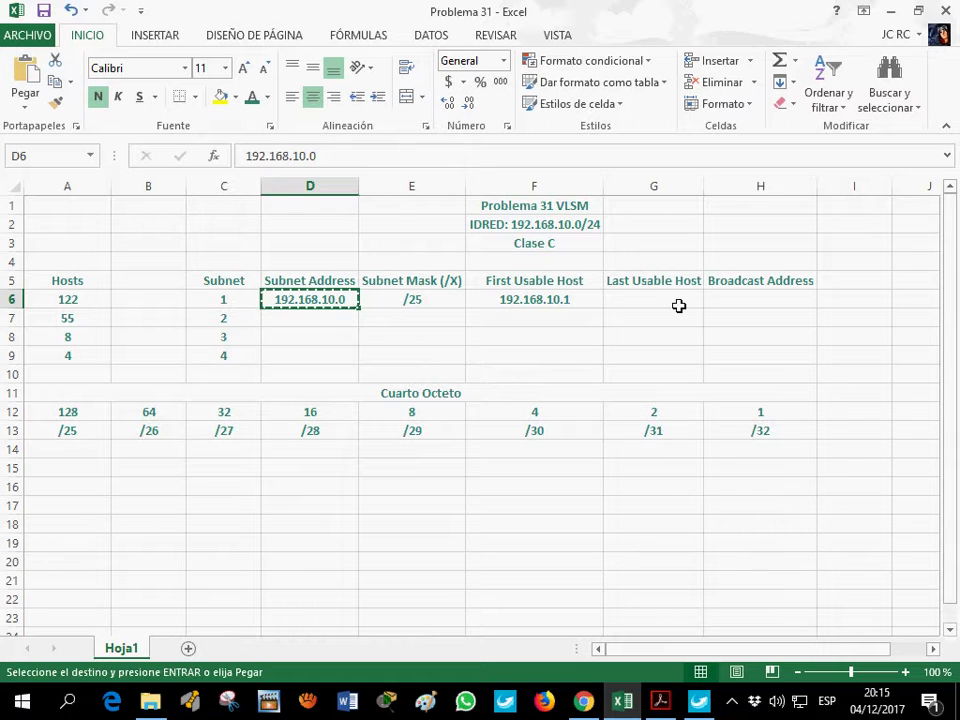
pyautogui.click(735, 304)
pyautogui.hotkey('ctrl', 'v')
pyautogui.click(371, 169)
pyautogui.press('BackSpace')
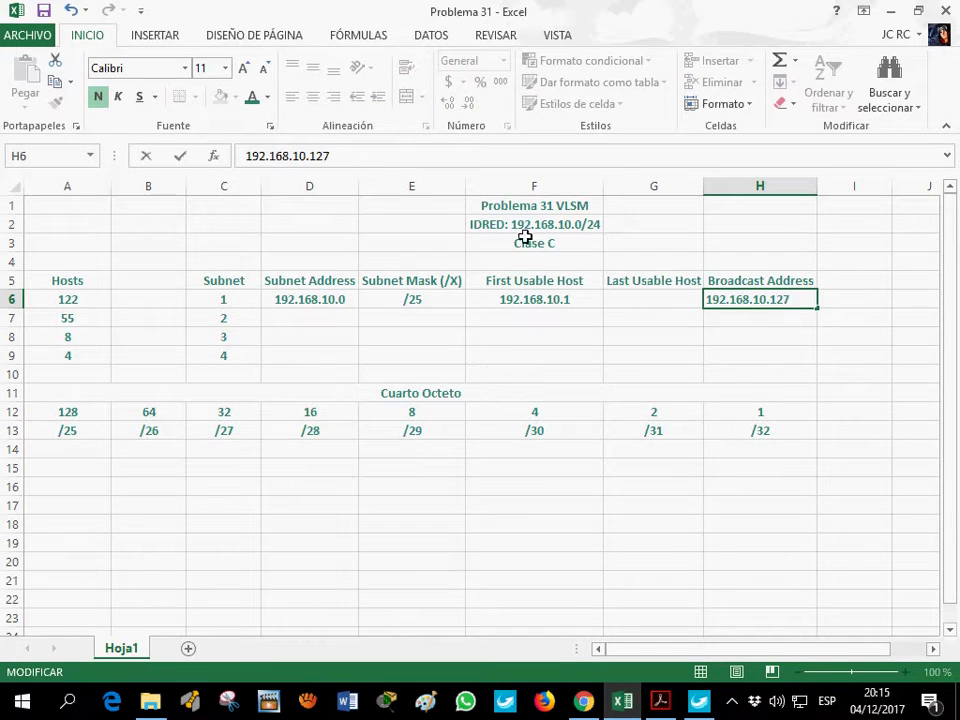
# Copy subnet 1's broadcast address into G6 and change it to 192.168.10.126 as the last usable host.
pyautogui.click(760, 302)
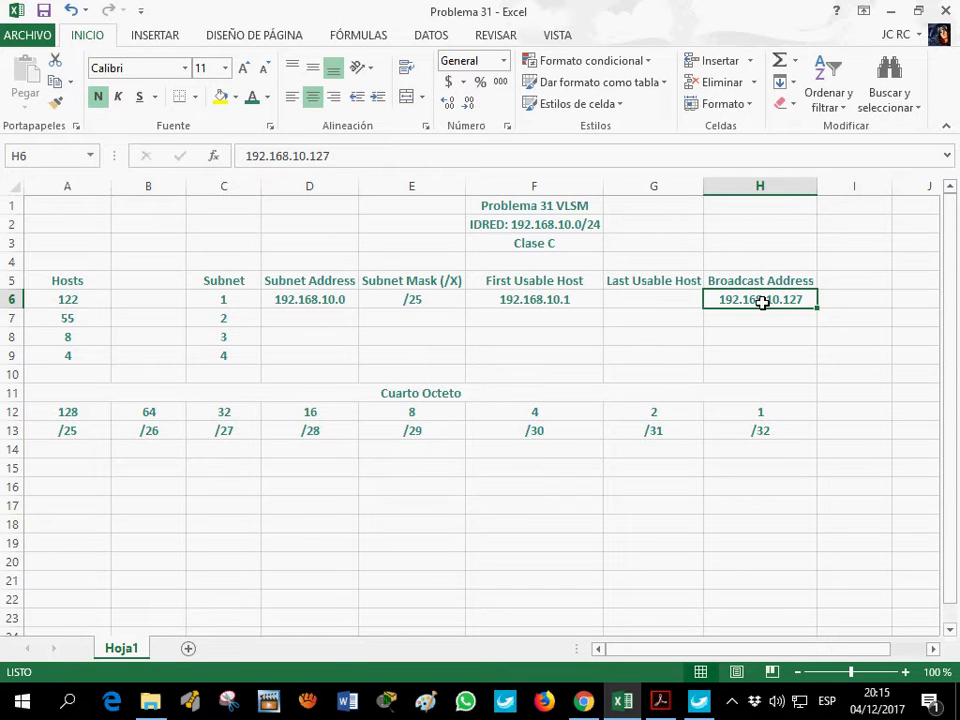
pyautogui.hotkey('ctrl', 'c')
pyautogui.click(628, 306)
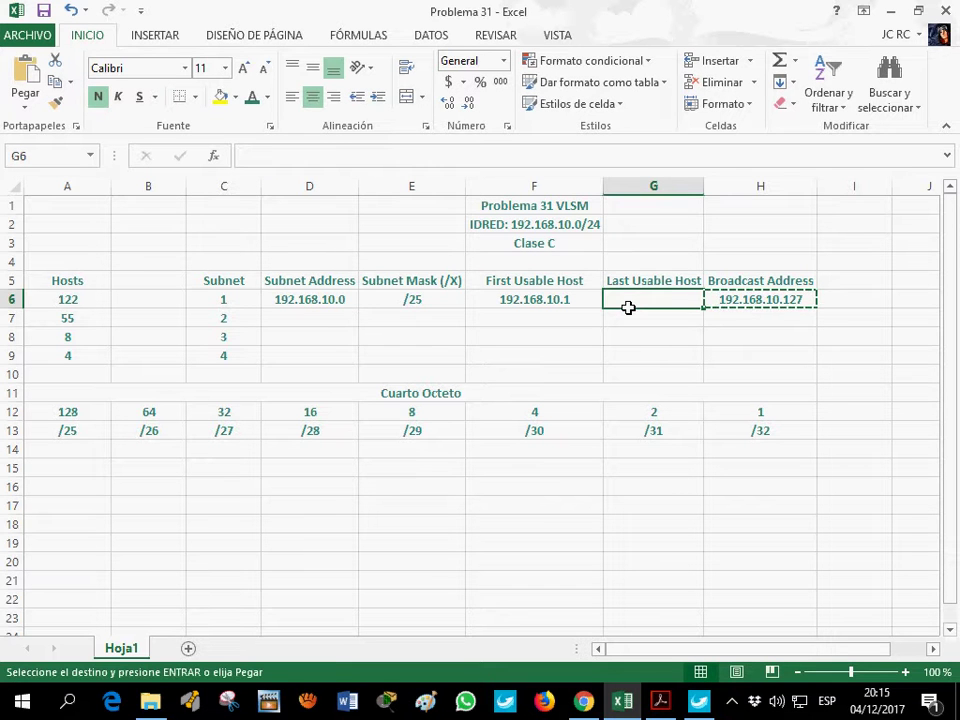
pyautogui.hotkey('ctrl', 'v')
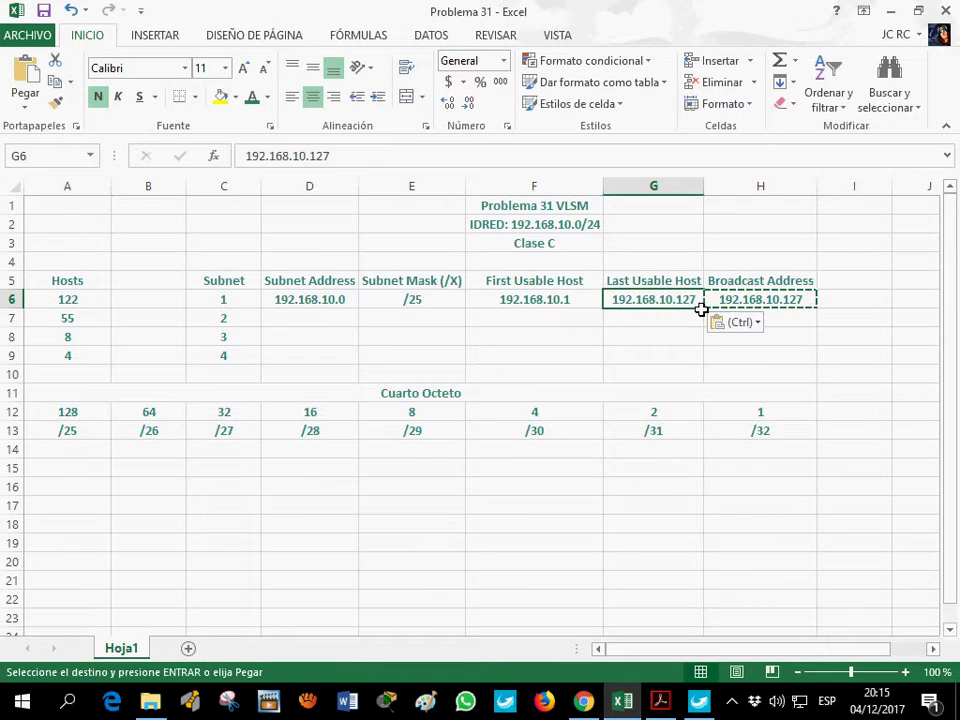
pyautogui.click(396, 168)
pyautogui.press('BackSpace')
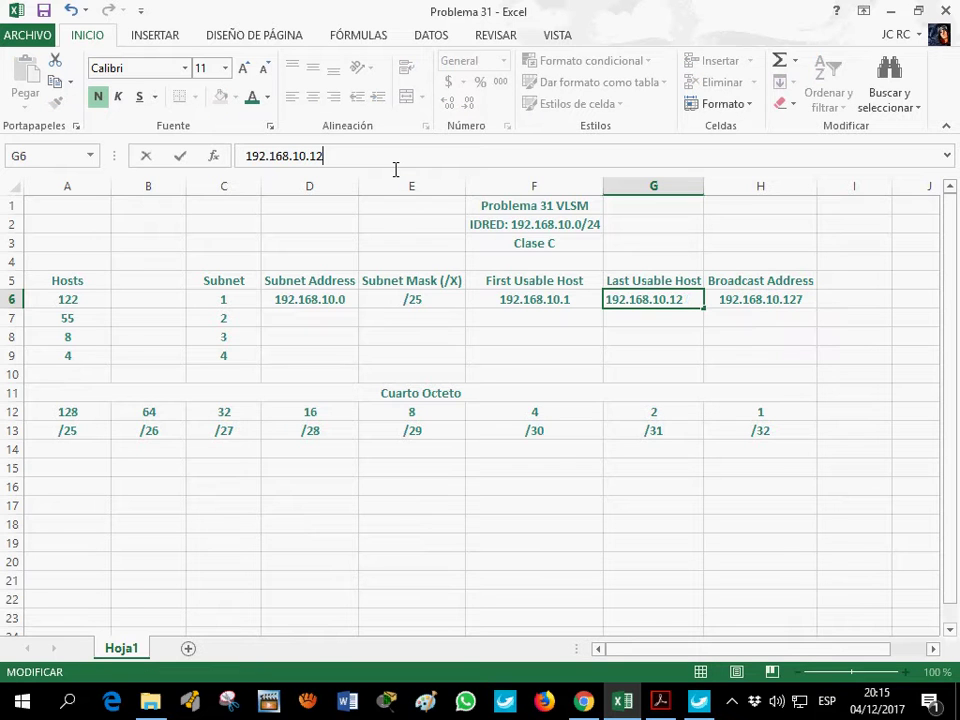
pyautogui.write('6')
pyautogui.moveTo(454, 305); pyautogui.dragTo(454, 318)
# Fill subnet 2's mask in E7 with /26 by extending the series from subnet 1's mask.
pyautogui.click(323, 319)
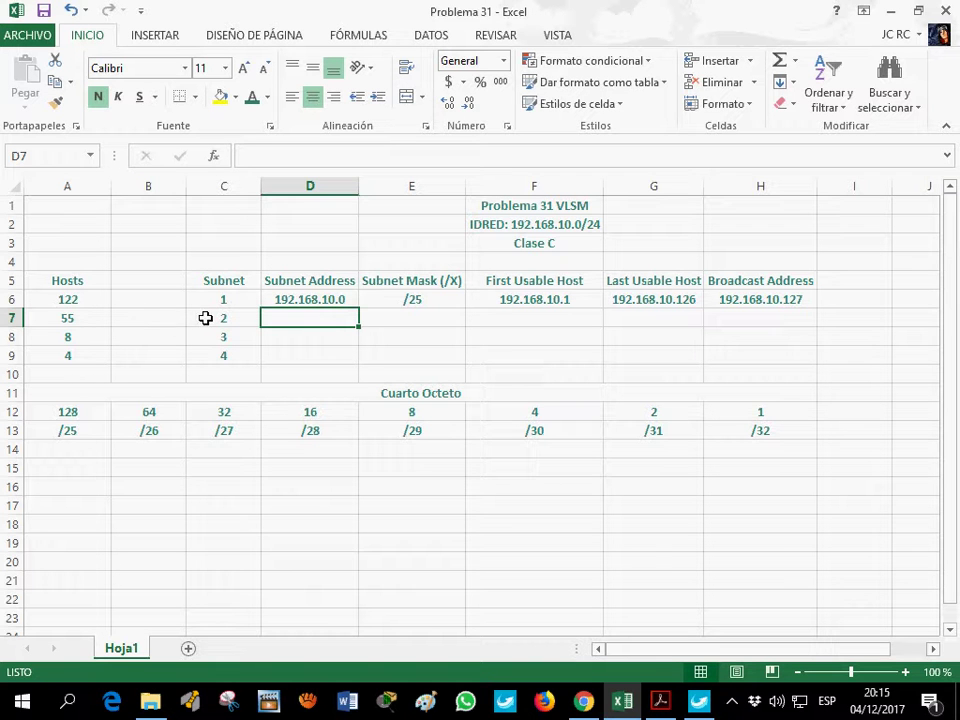
pyautogui.click(86, 324)
pyautogui.click(148, 415)
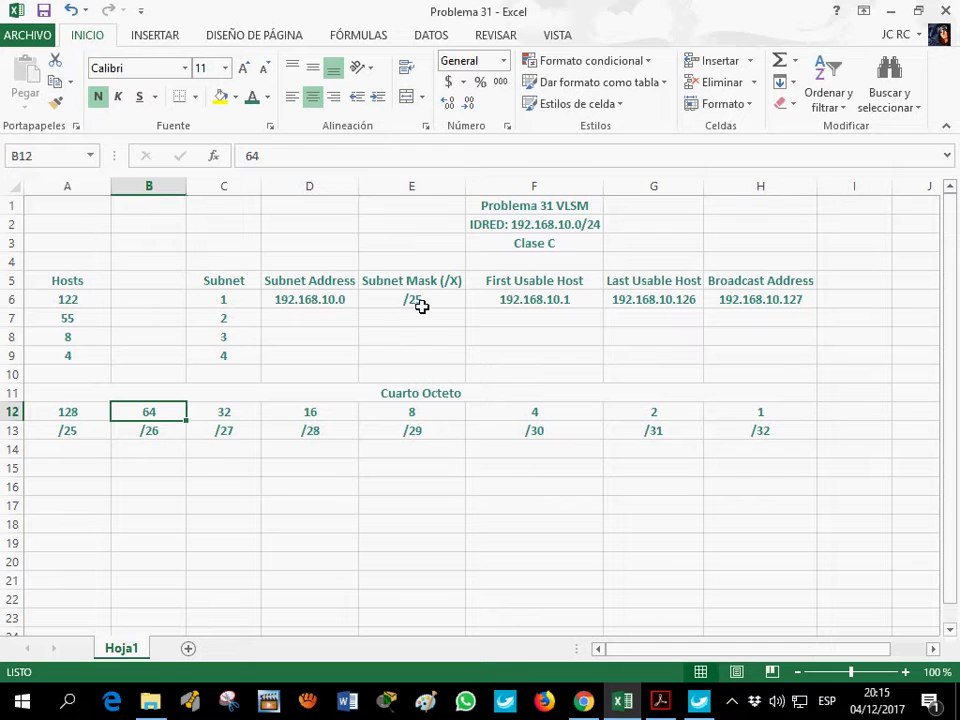
pyautogui.click(456, 305)
pyautogui.moveTo(472, 314); pyautogui.dragTo(470, 322)
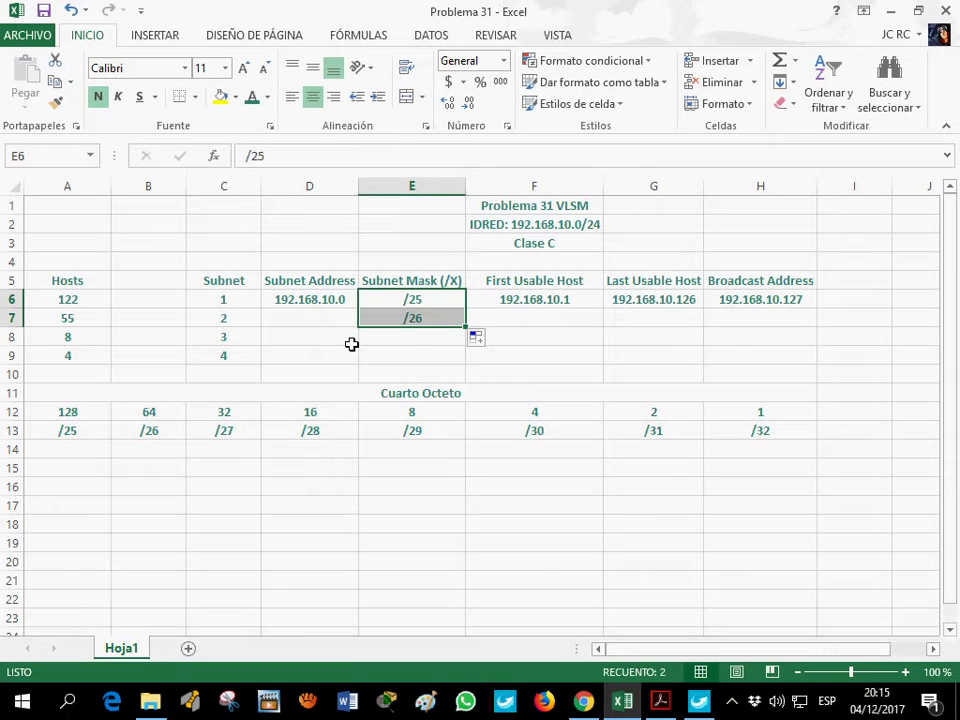
# Copy subnet 1's broadcast address into D7 and change it to 192.168.10.128 as subnet 2's address.
pyautogui.click(317, 328)
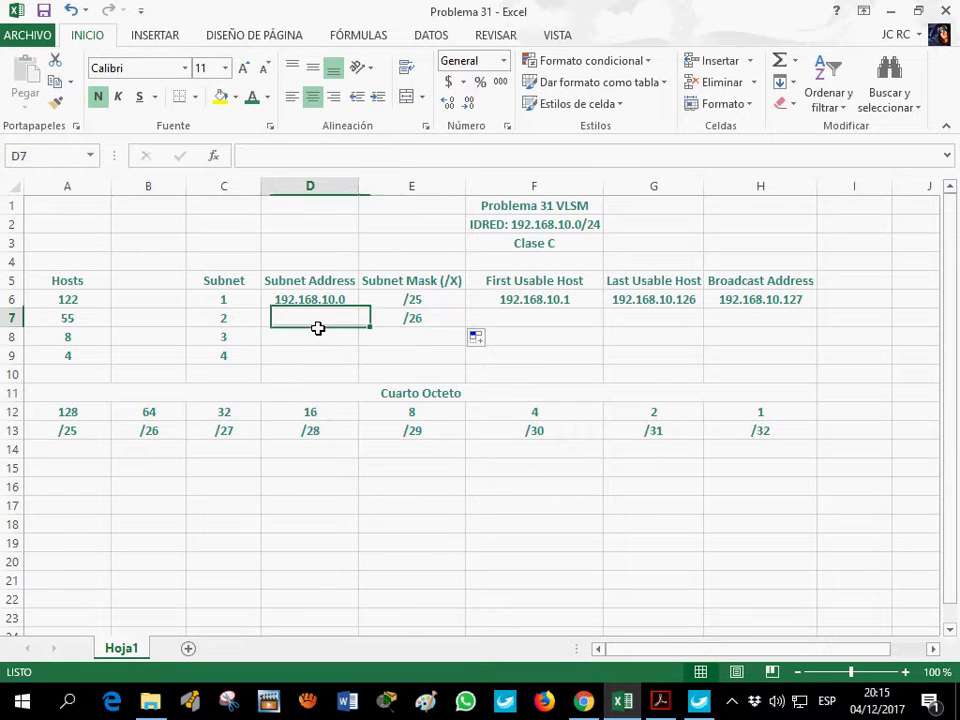
pyautogui.click(742, 304)
pyautogui.hotkey('ctrl', 'c')
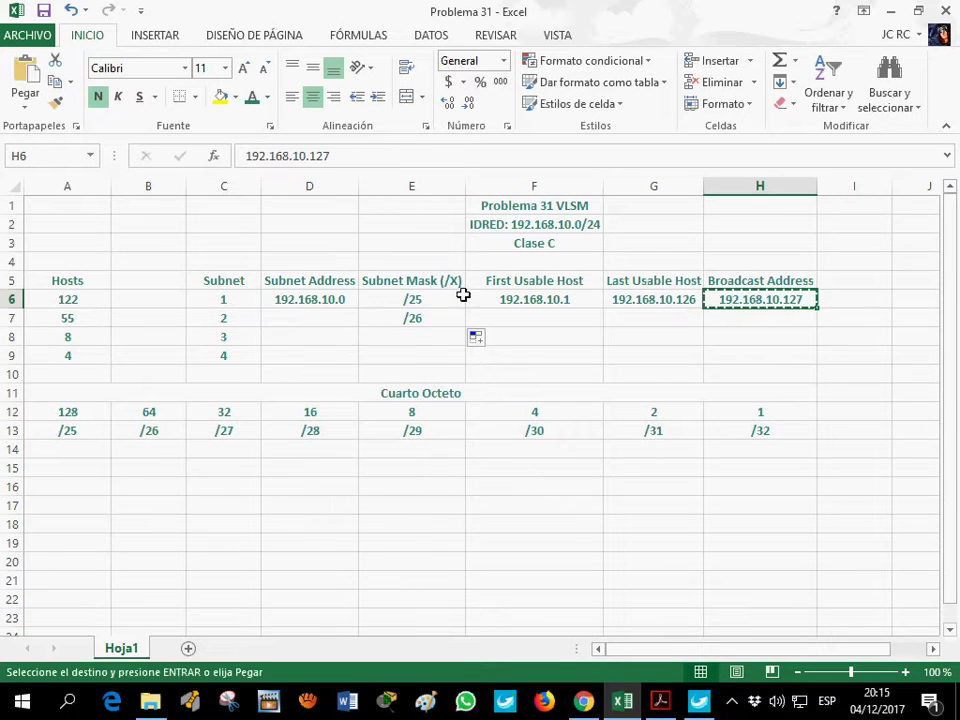
pyautogui.click(347, 336)
pyautogui.click(340, 320)
pyautogui.hotkey('ctrl', 'v')
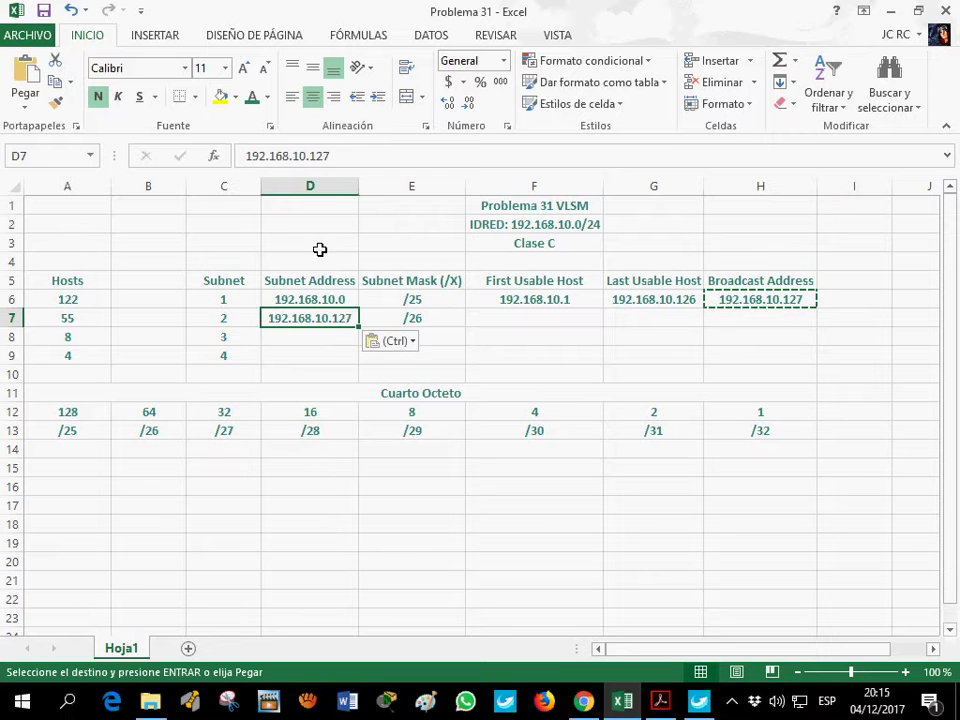
pyautogui.click(345, 167)
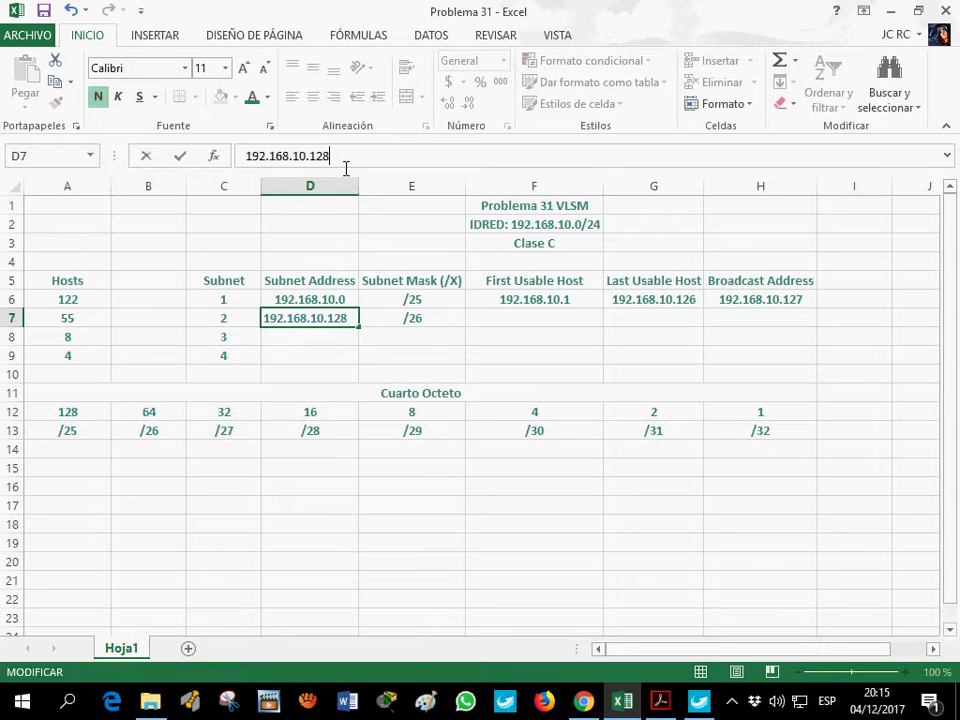
pyautogui.click(345, 358)
# Copy subnet 2's address into F7 and change it to 192.168.10.129 as the first usable host.
pyautogui.click(318, 323)
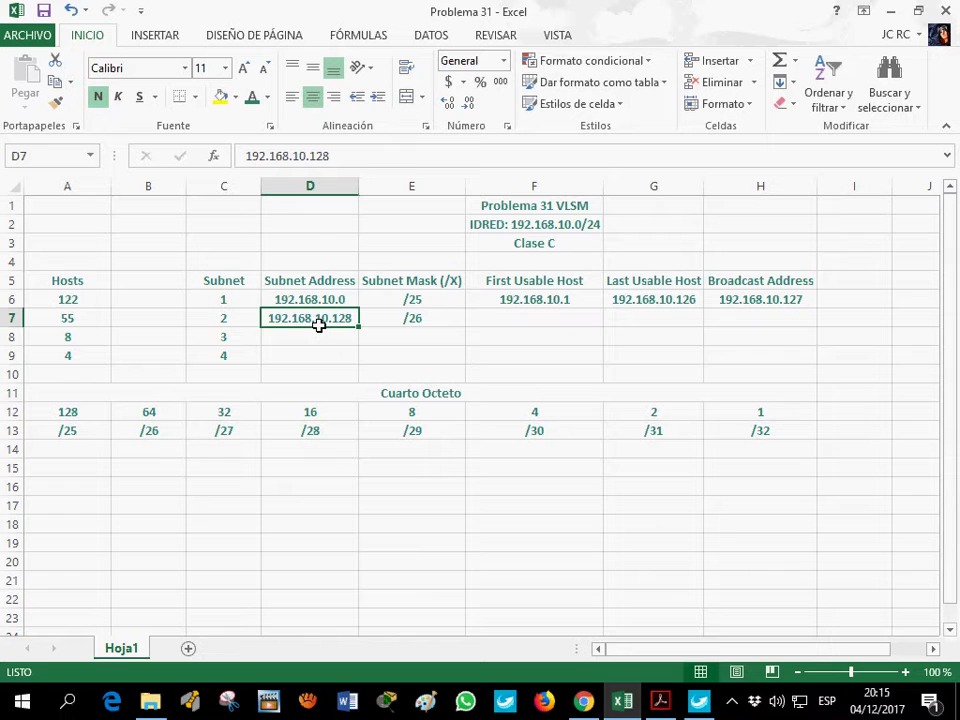
pyautogui.hotkey('ctrl', 'c')
pyautogui.click(500, 303)
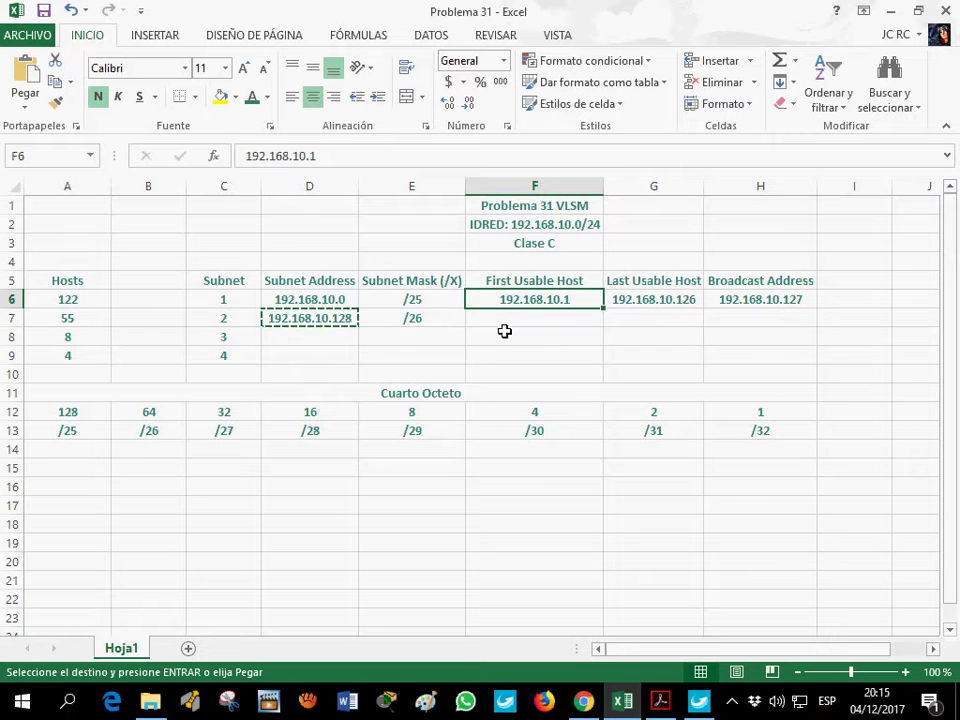
pyautogui.click(500, 323)
pyautogui.hotkey('ctrl', 'v')
pyautogui.click(380, 160)
pyautogui.press('BackSpace')
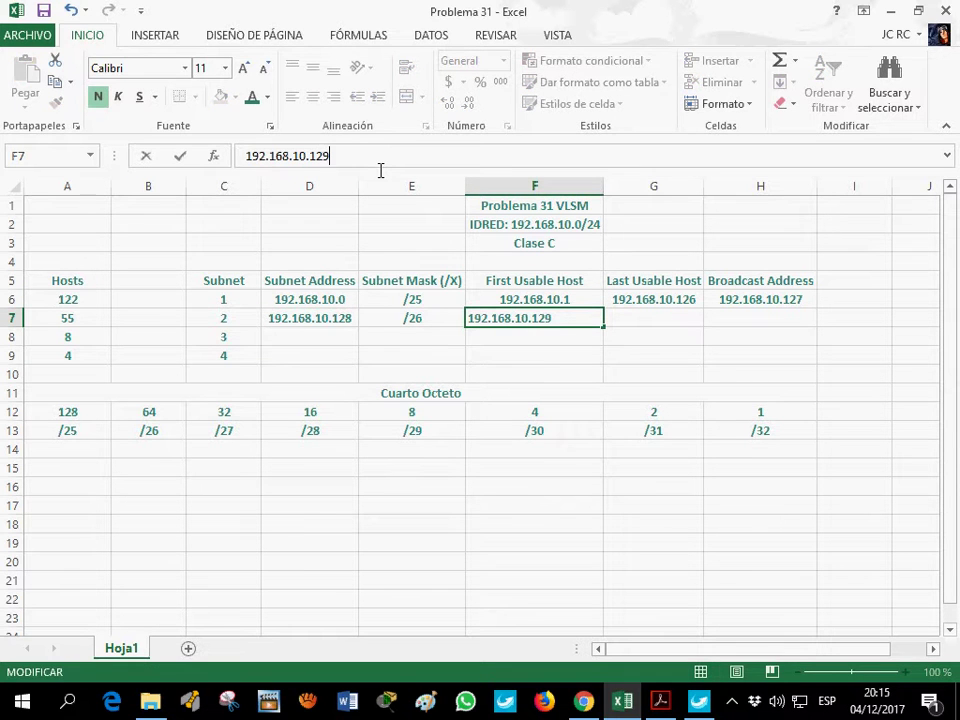
pyautogui.write('9')
pyautogui.click(731, 321)
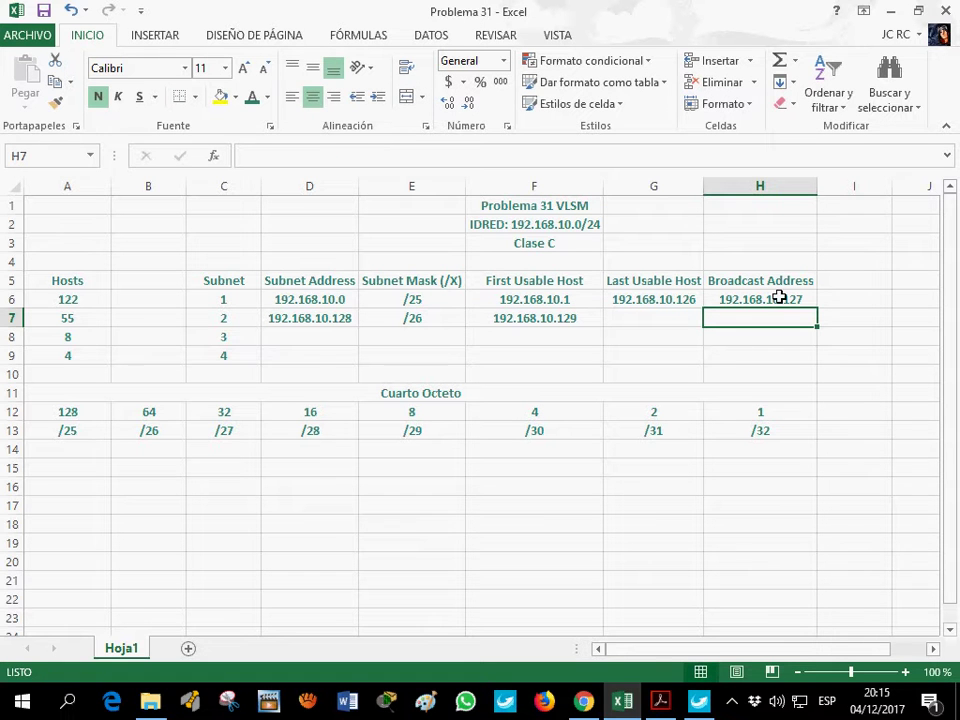
# Open the Windows calculator and add 127 + 64 for subnet 2's broadcast octet, then minimize it.
pyautogui.press('super+r')
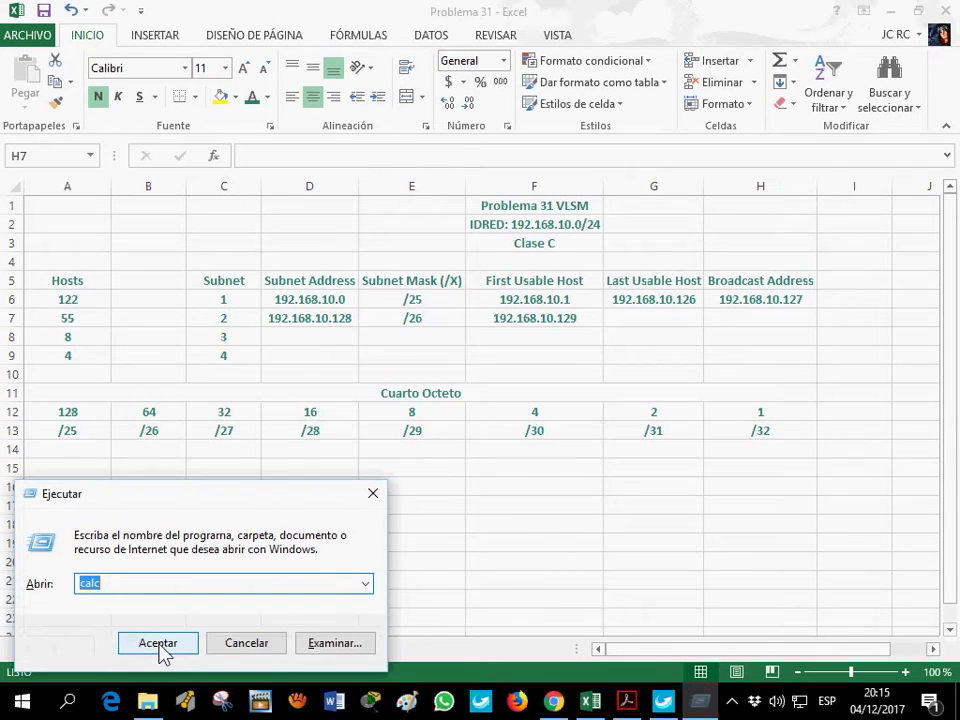
pyautogui.click(158, 643)
pyautogui.write('1')
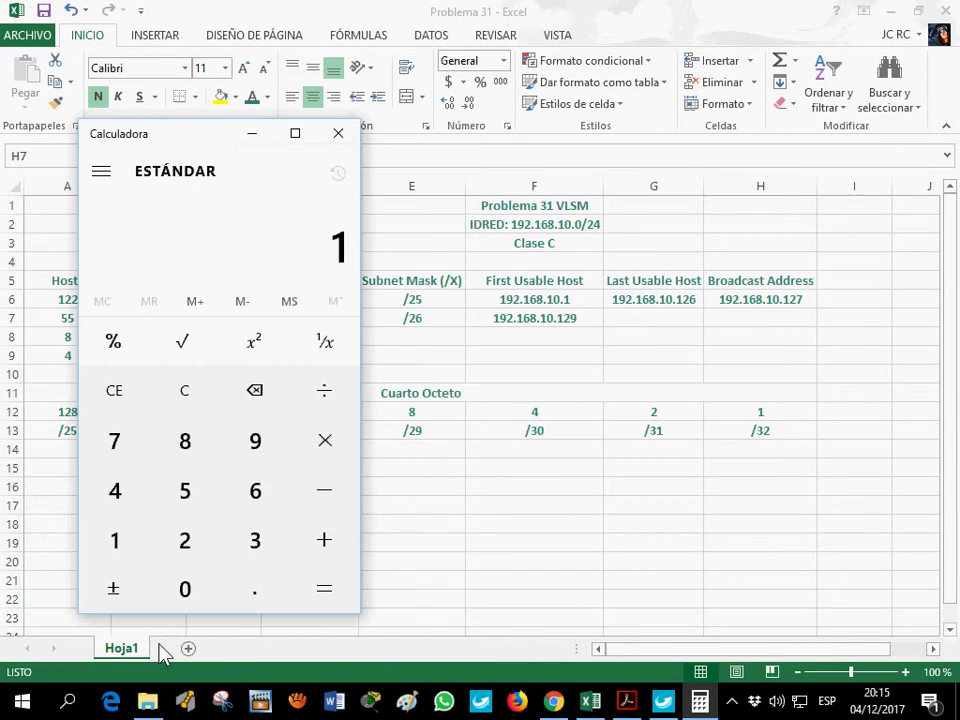
pyautogui.write('27+64')
pyautogui.press('Return')
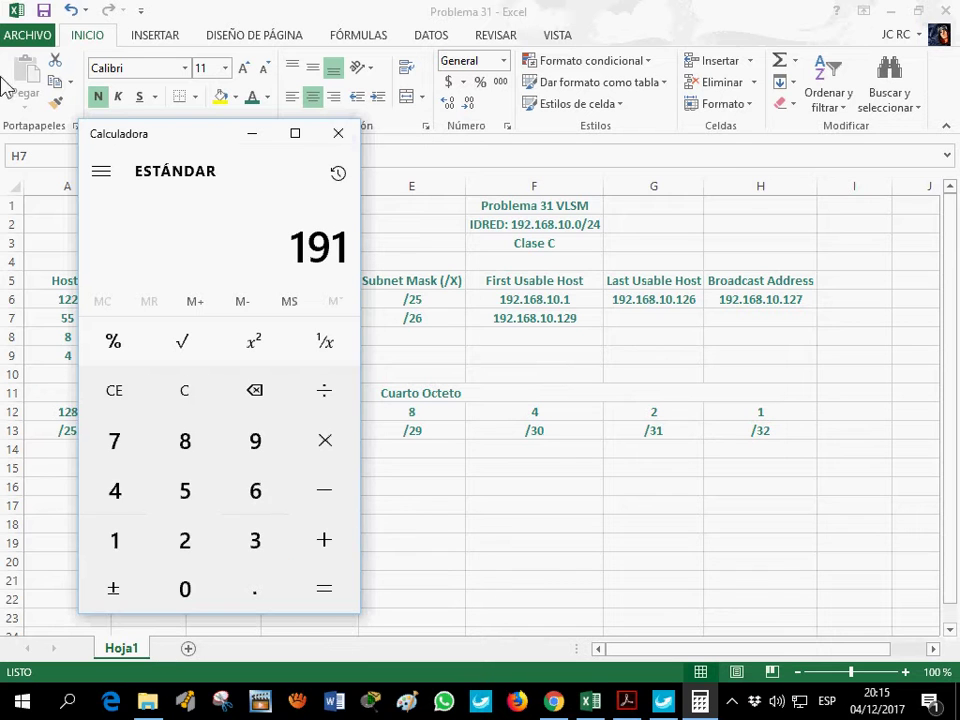
pyautogui.click(252, 133)
# Fill subnet 1's broadcast address down into H7 and change it to 192.168.10.191 as subnet 2's broadcast address.
pyautogui.click(738, 299)
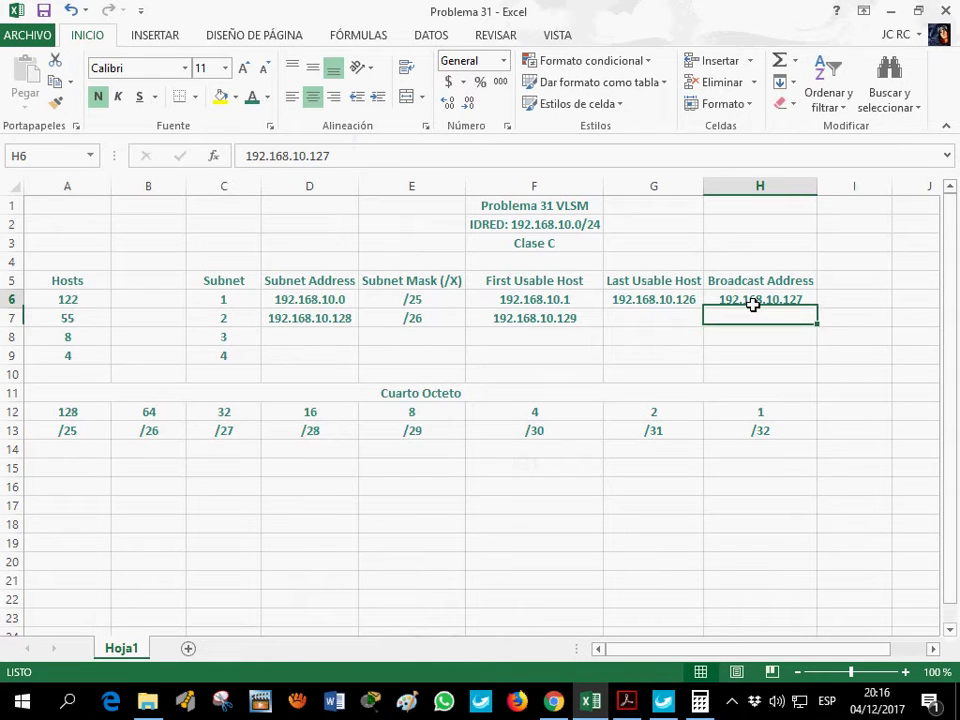
pyautogui.moveTo(825, 318); pyautogui.dragTo(826, 334)
pyautogui.click(807, 326)
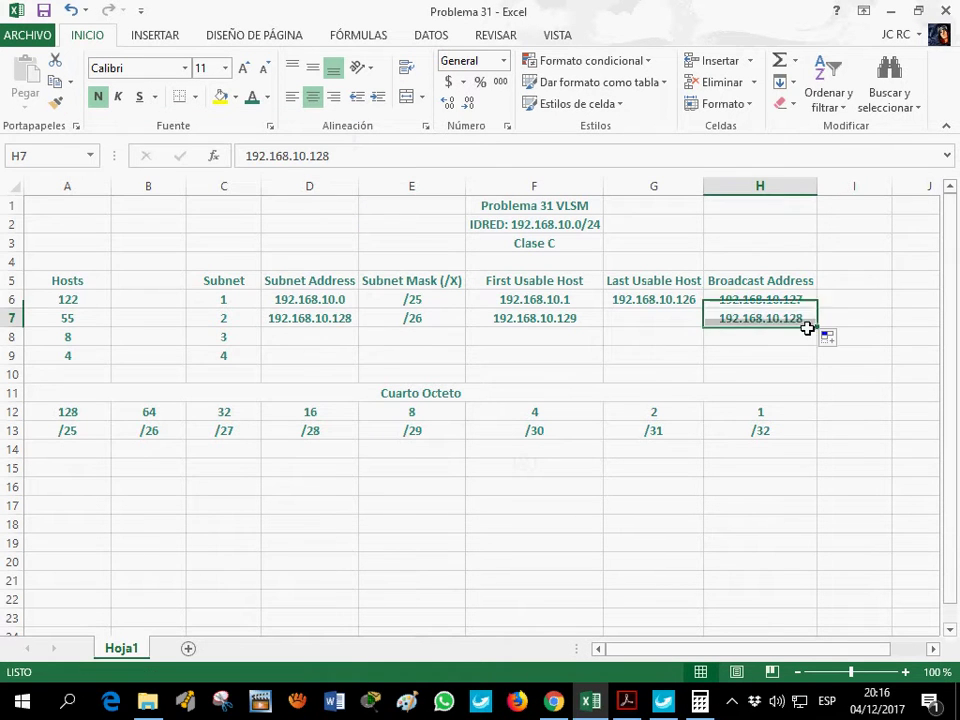
pyautogui.click(377, 157)
pyautogui.press('BackSpace')
pyautogui.press('BackSpace')
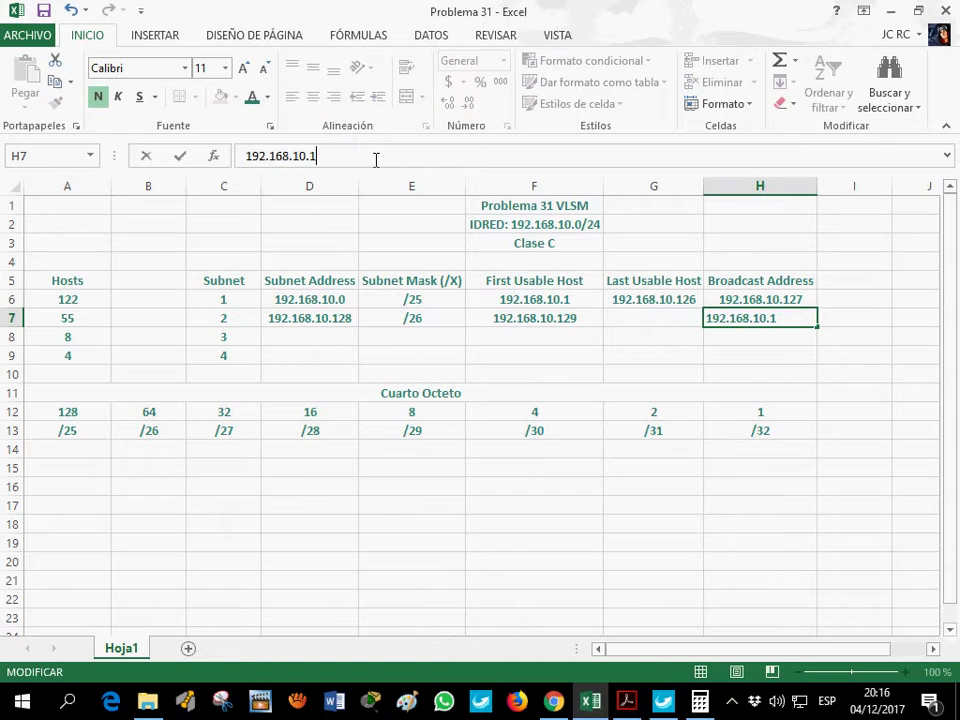
pyautogui.click(745, 326)
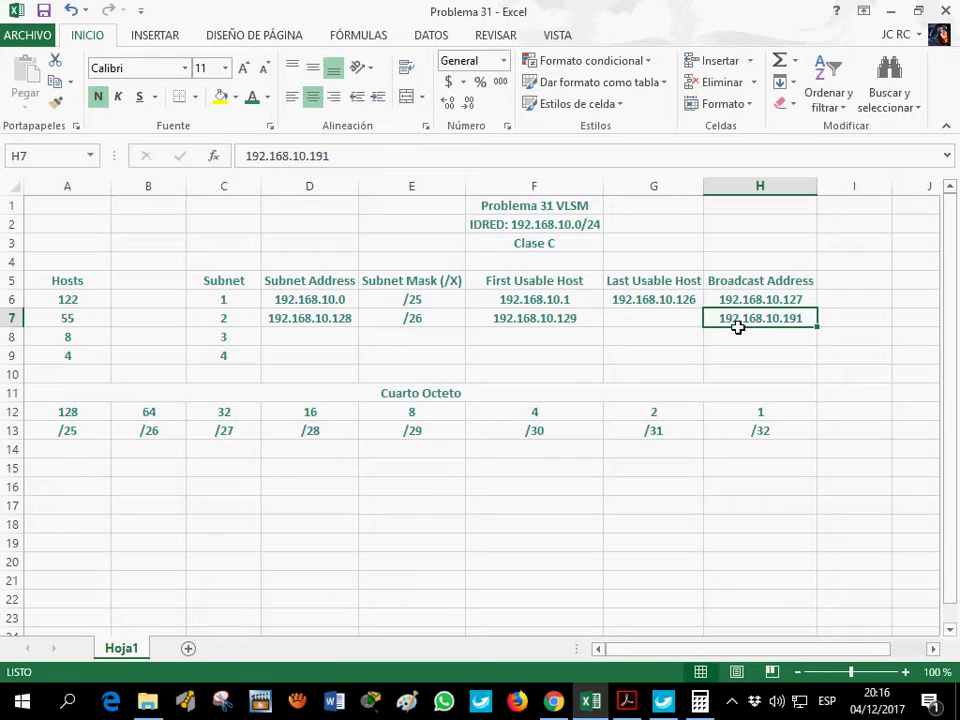
# Copy subnet 2's broadcast address into G7 and change it to 192.168.10.190 as the last usable host.
pyautogui.hotkey('ctrl', 'c')
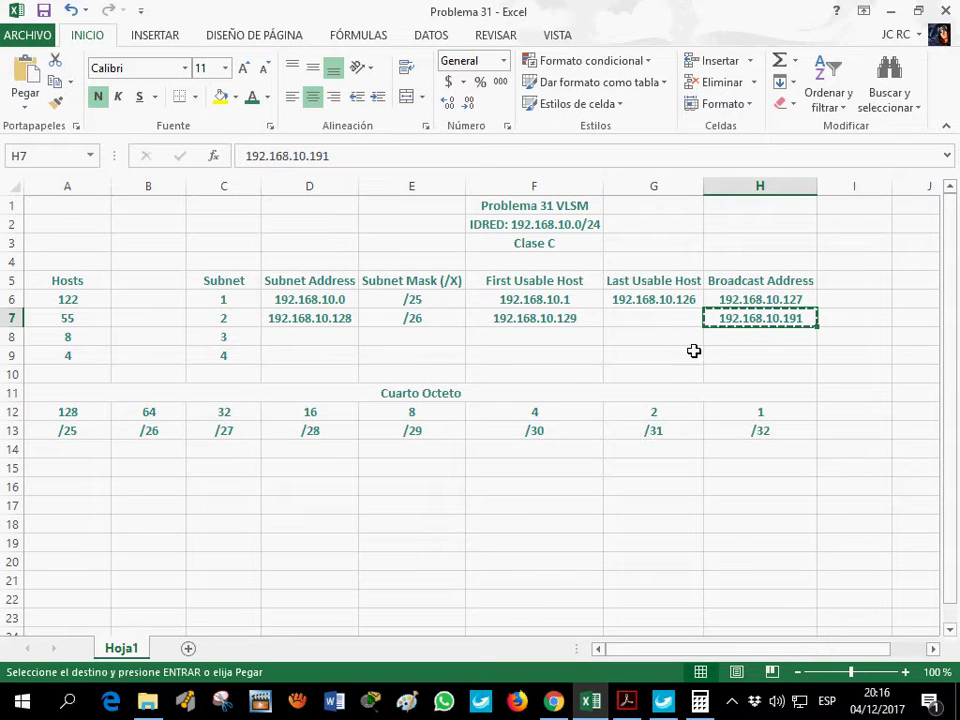
pyautogui.click(645, 326)
pyautogui.hotkey('ctrl', 'v')
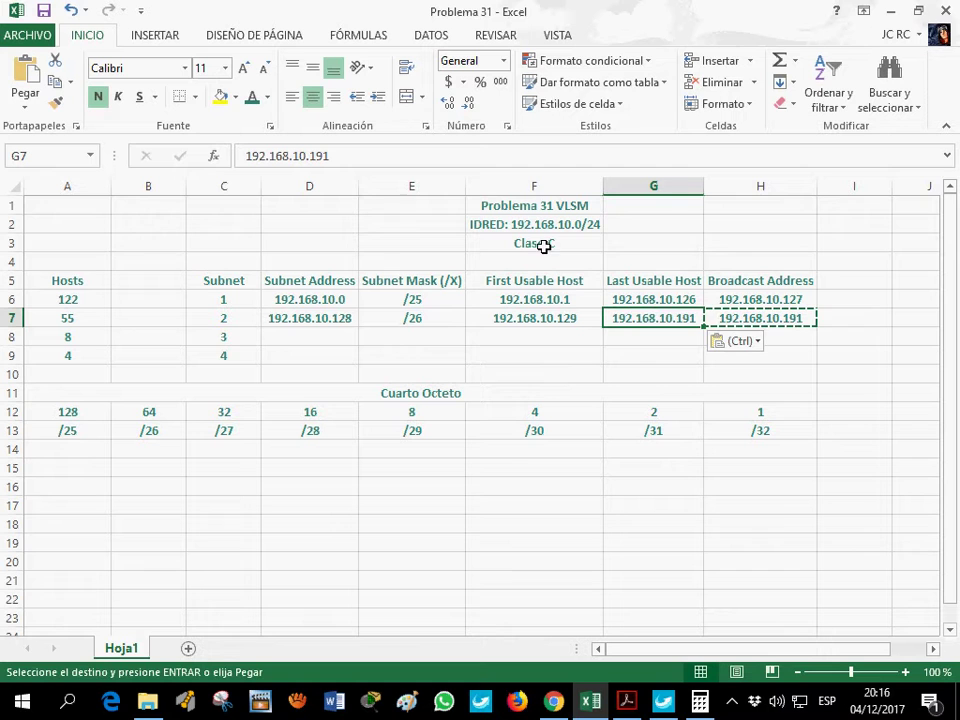
pyautogui.click(340, 160)
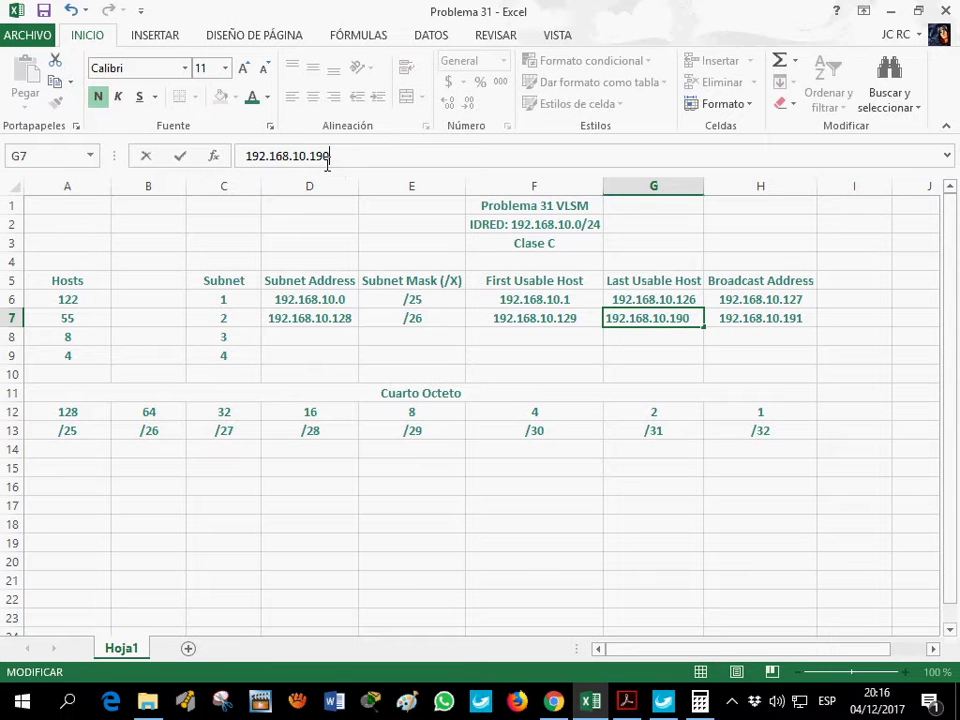
pyautogui.click(591, 358)
# Check subnet 3's host requirement against the fourth-octet values and enter /28 as its mask in E8.
pyautogui.click(140, 322)
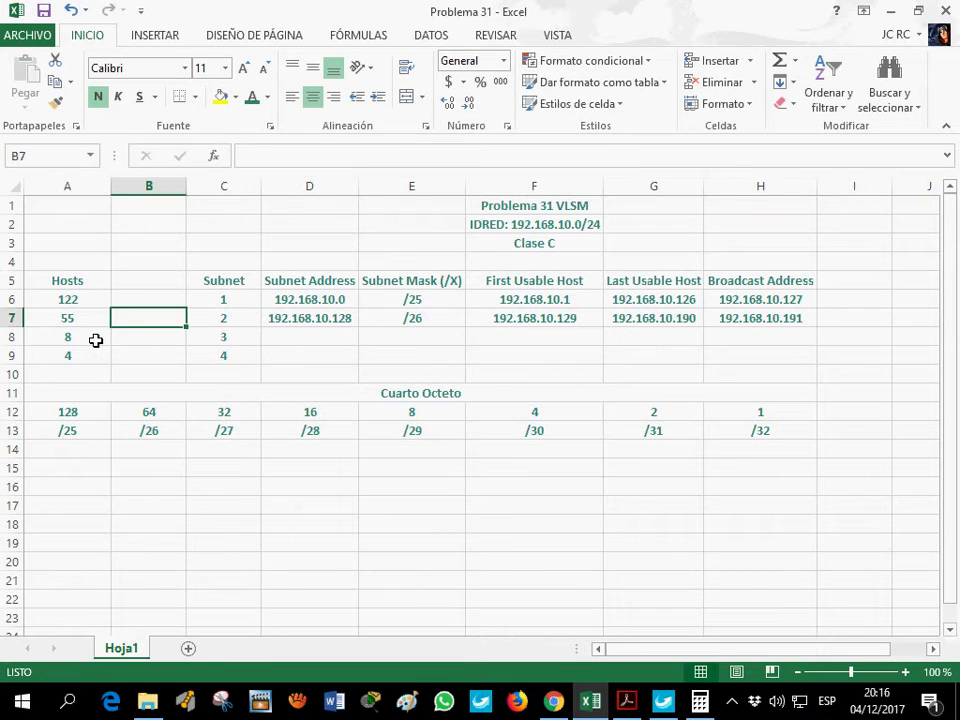
pyautogui.click(95, 340)
pyautogui.click(338, 419)
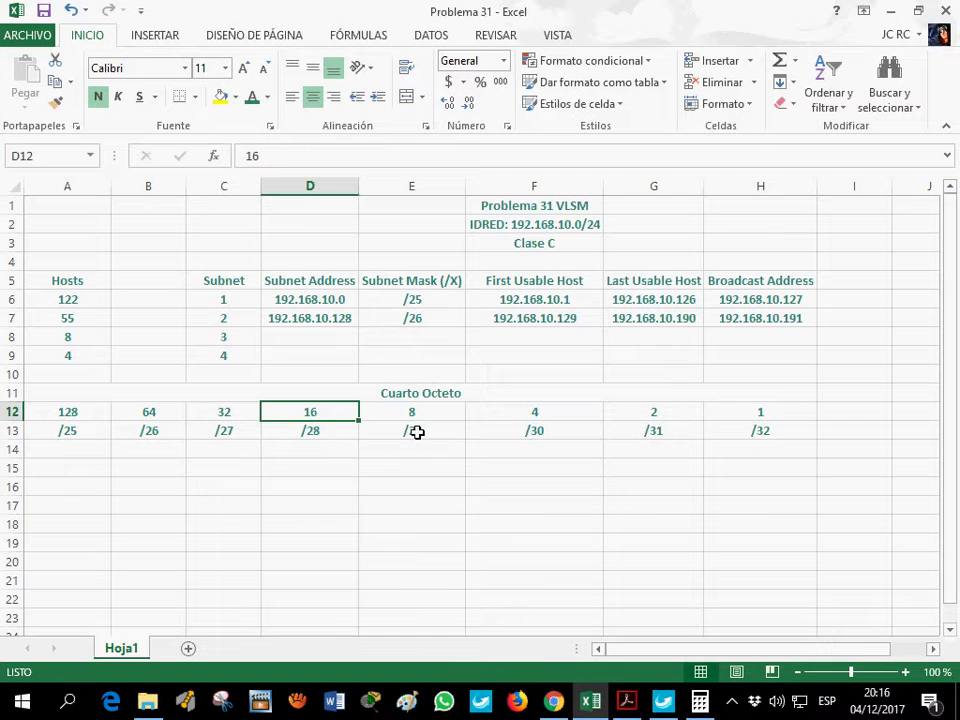
pyautogui.press('Right')
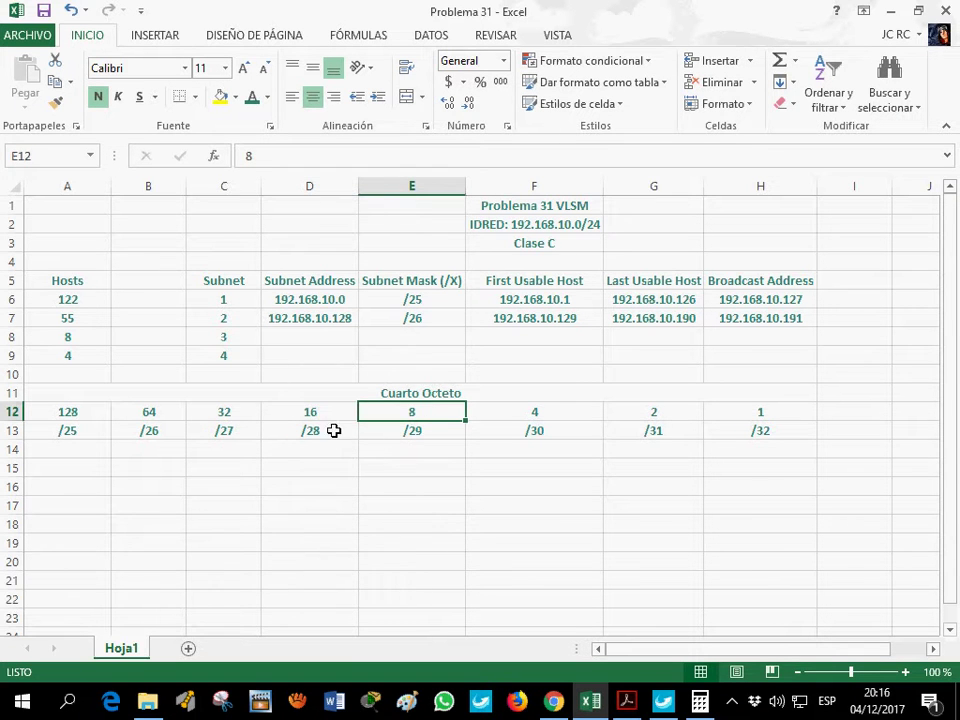
pyautogui.click(306, 418)
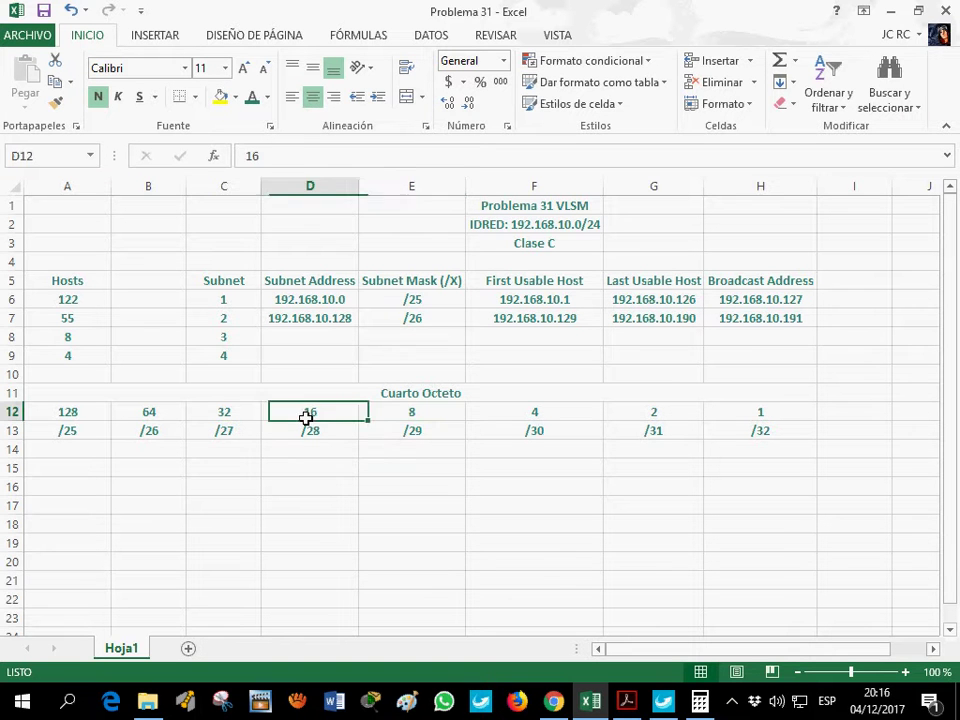
pyautogui.click(430, 340)
pyautogui.click(335, 157)
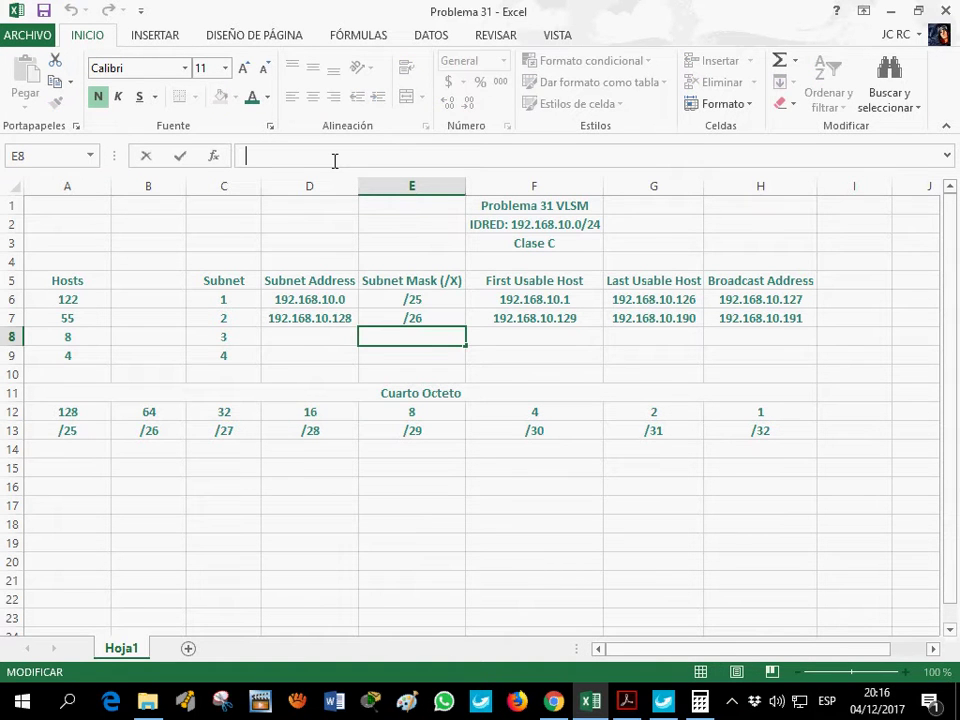
pyautogui.write('/28')
pyautogui.click(311, 342)
# Copy subnet 2's broadcast address into D8 and change it to 192.168.10.192 as subnet 3's address.
pyautogui.click(795, 320)
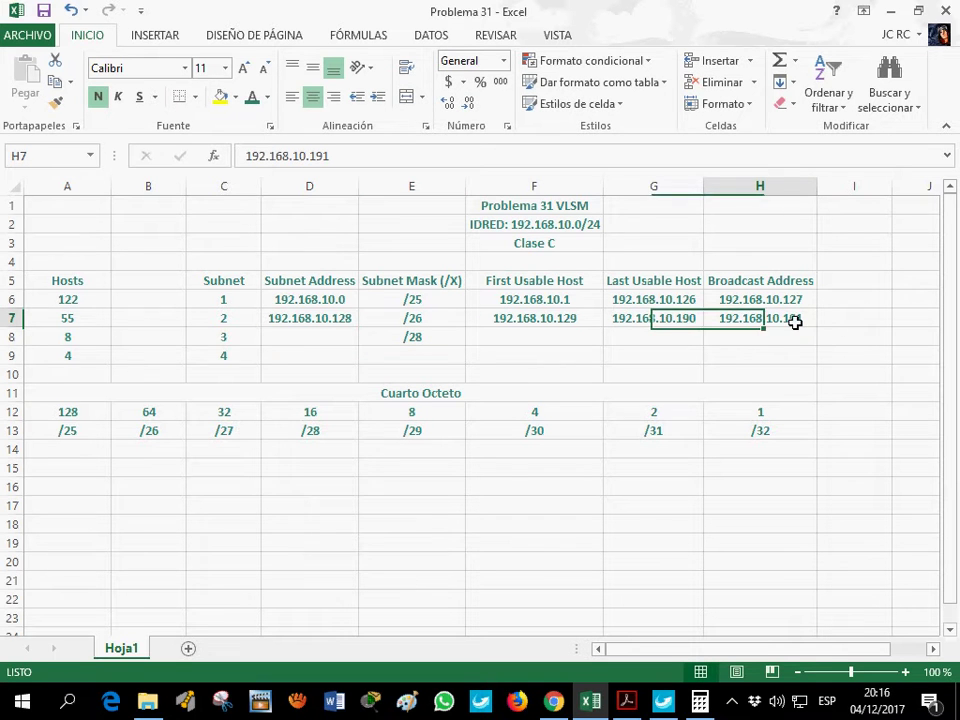
pyautogui.hotkey('ctrl', 'c')
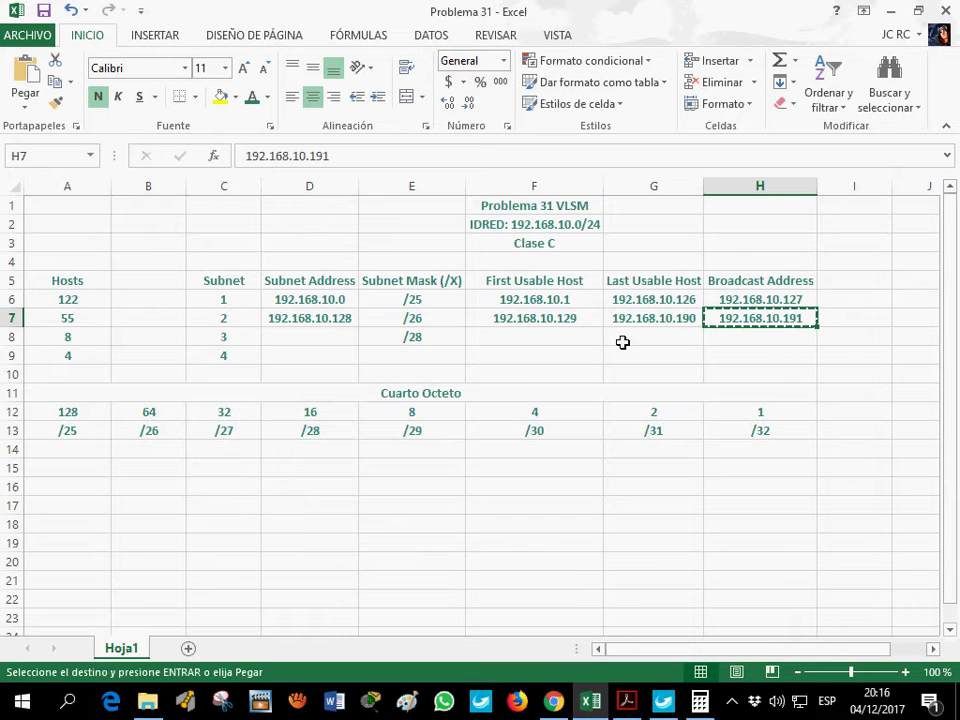
pyautogui.click(335, 345)
pyautogui.hotkey('ctrl', 'v')
pyautogui.click(362, 160)
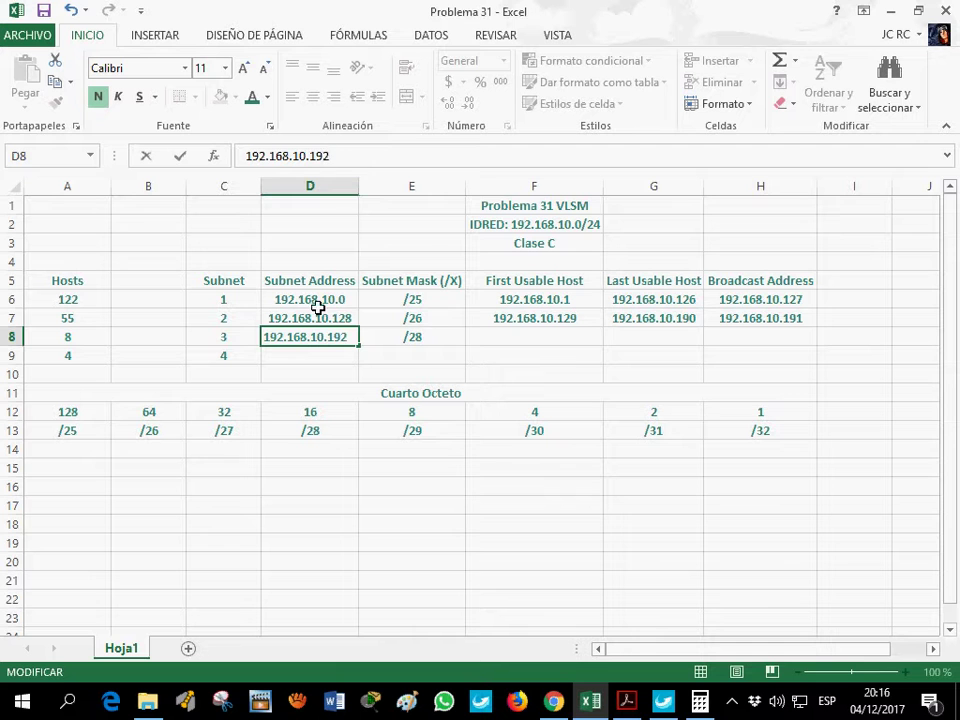
pyautogui.press('Return')
# Copy subnet 3's address into F8 and change it to 192.168.10.193 as the first usable host.
pyautogui.click(319, 343)
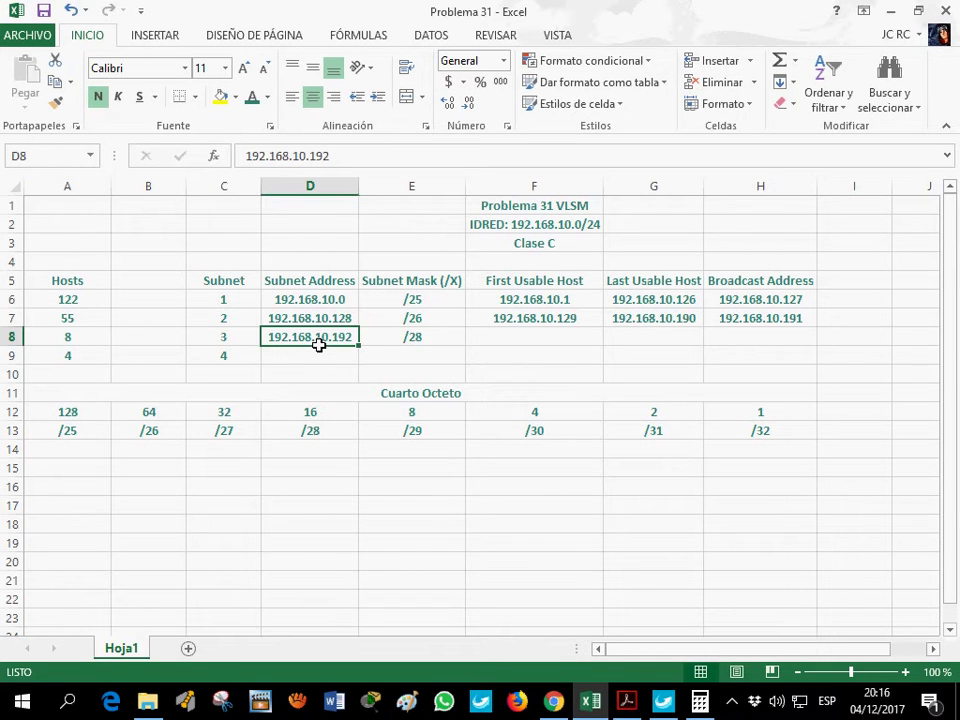
pyautogui.hotkey('ctrl', 'c')
pyautogui.click(515, 337)
pyautogui.hotkey('ctrl', 'v')
pyautogui.click(357, 160)
pyautogui.press('BackSpace')
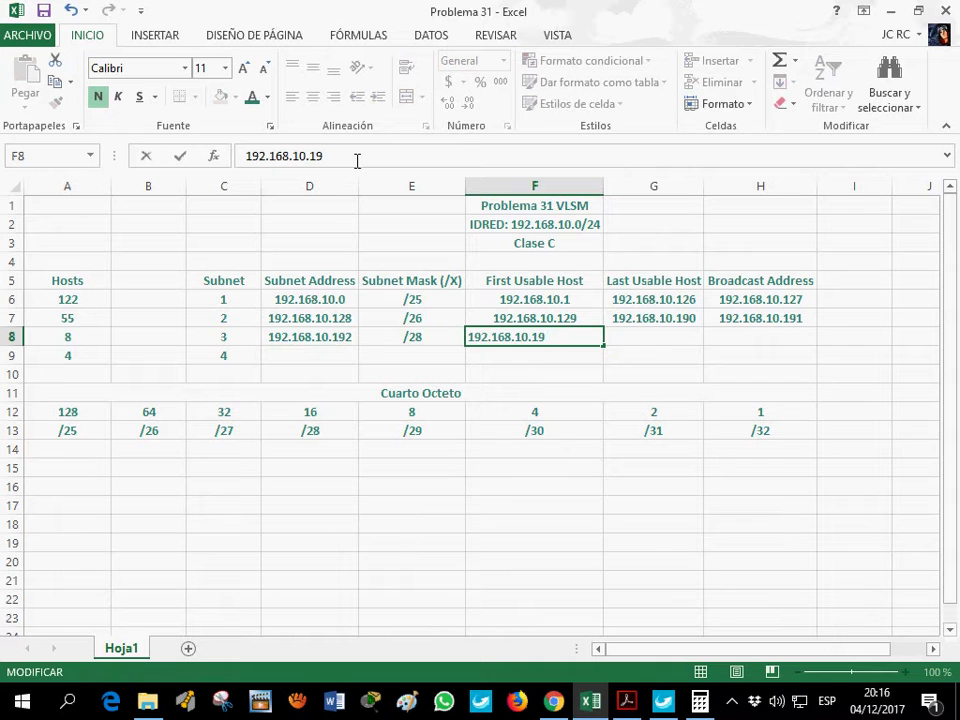
pyautogui.click(782, 340)
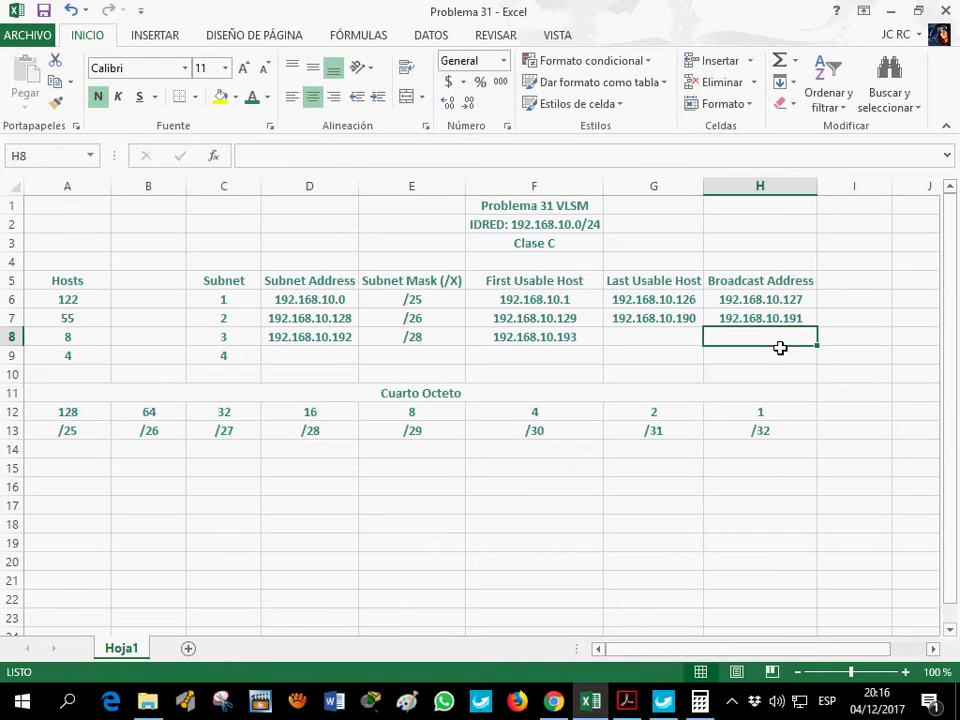
# Switch to the calculator, add 16 to the previous result for subnet 3's broadcast octet, and minimize it.
pyautogui.click(316, 415)
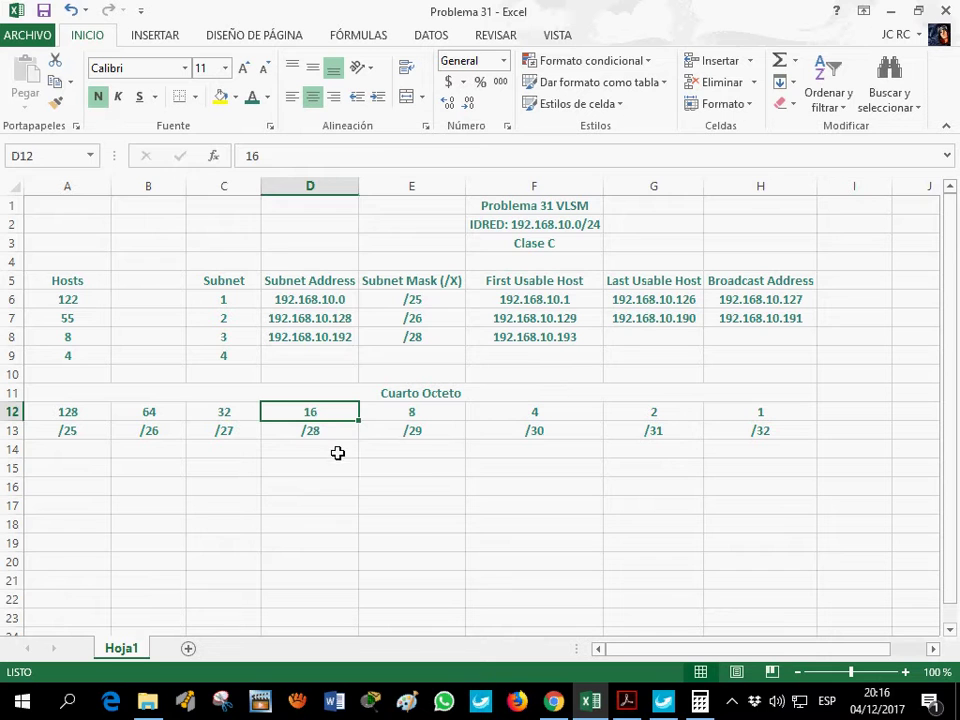
pyautogui.click(700, 701)
pyautogui.write('+16')
pyautogui.press('Return')
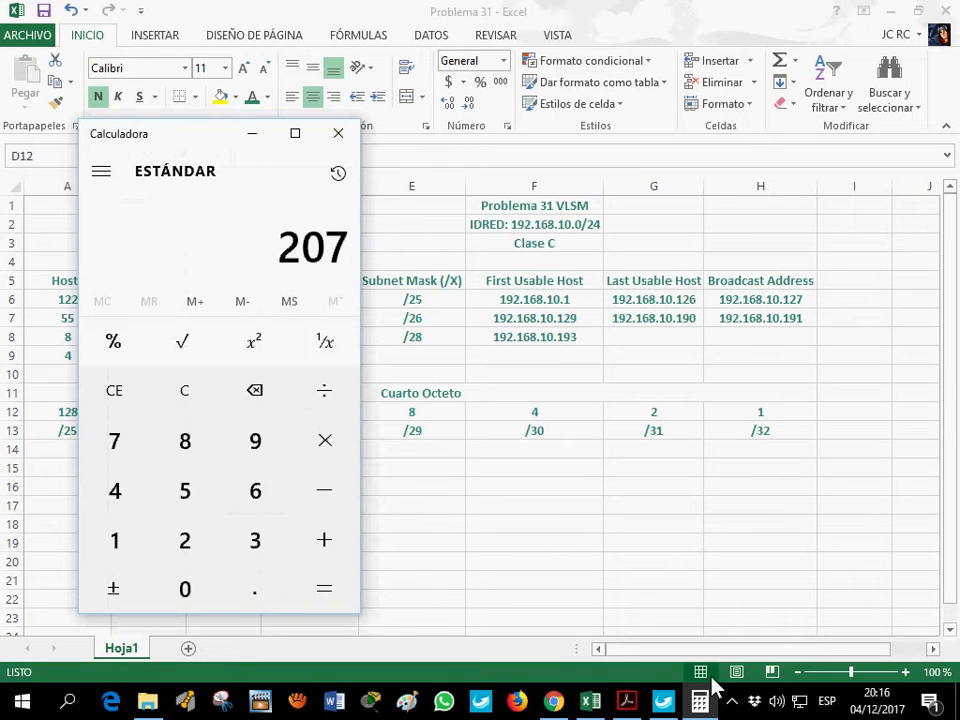
pyautogui.click(253, 143)
# Fill subnet 2's broadcast address down into H8 and change it to 192.168.10.207 as subnet 3's broadcast address.
pyautogui.click(760, 322)
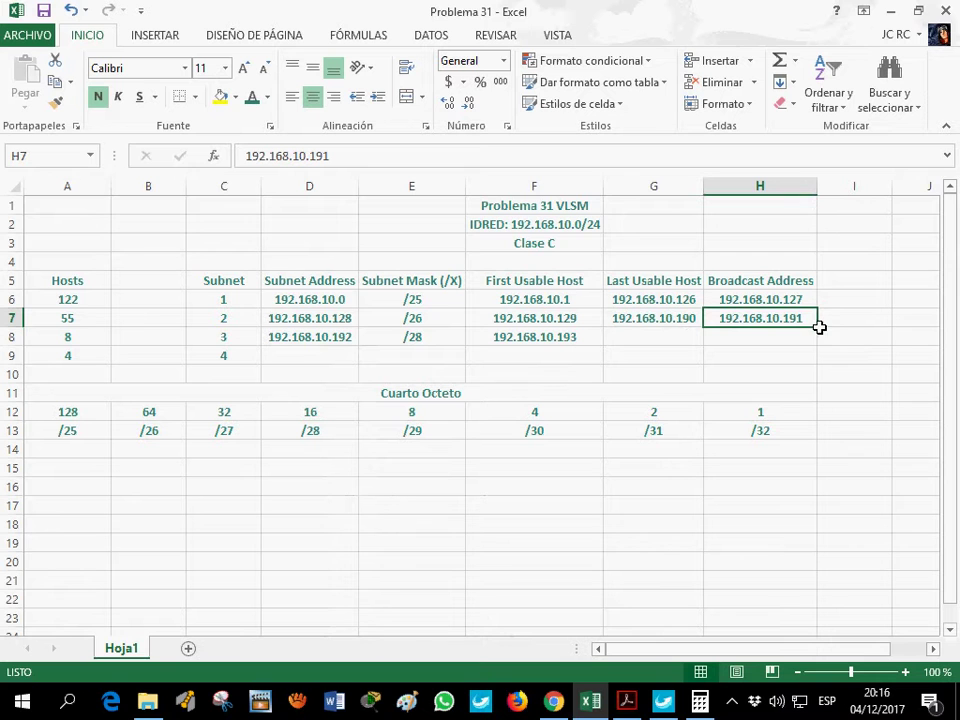
pyautogui.moveTo(819, 329)
pyautogui.mouseDown()
pyautogui.moveTo(823, 339)
pyautogui.moveTo(803, 343)
pyautogui.mouseUp()
pyautogui.click(803, 343)
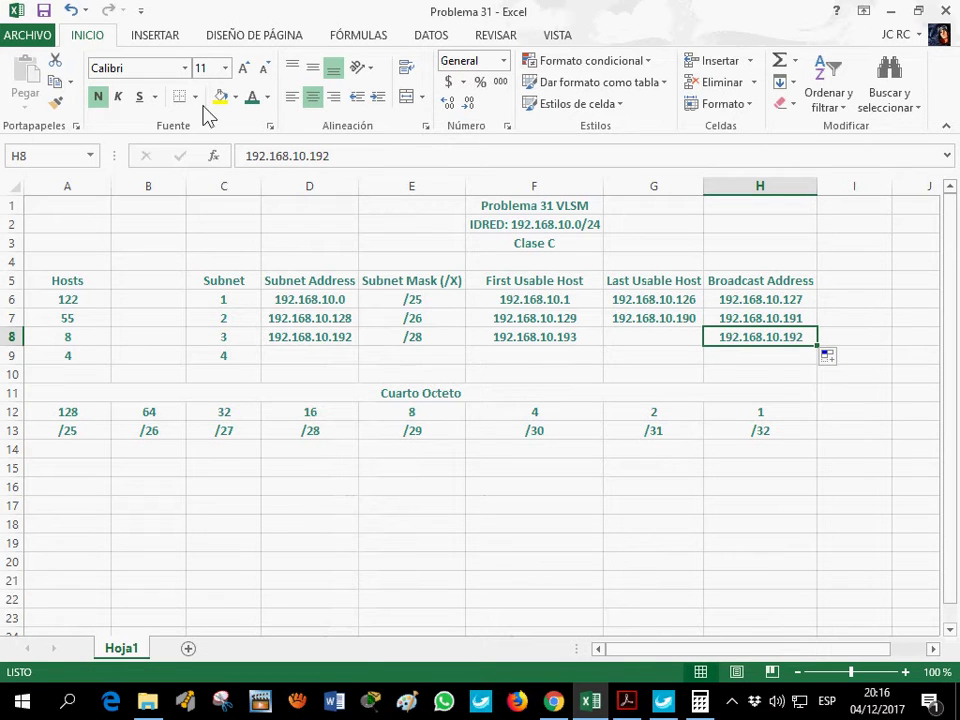
pyautogui.click(369, 169)
pyautogui.press('BackSpace')
pyautogui.press('BackSpace')
pyautogui.press('BackSpace')
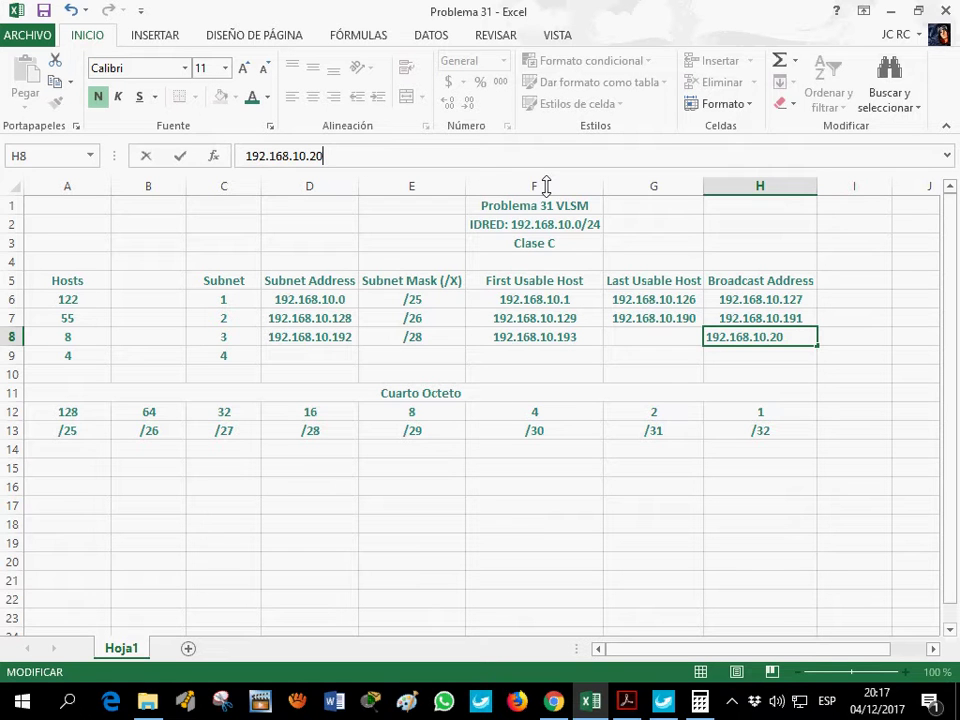
pyautogui.click(743, 340)
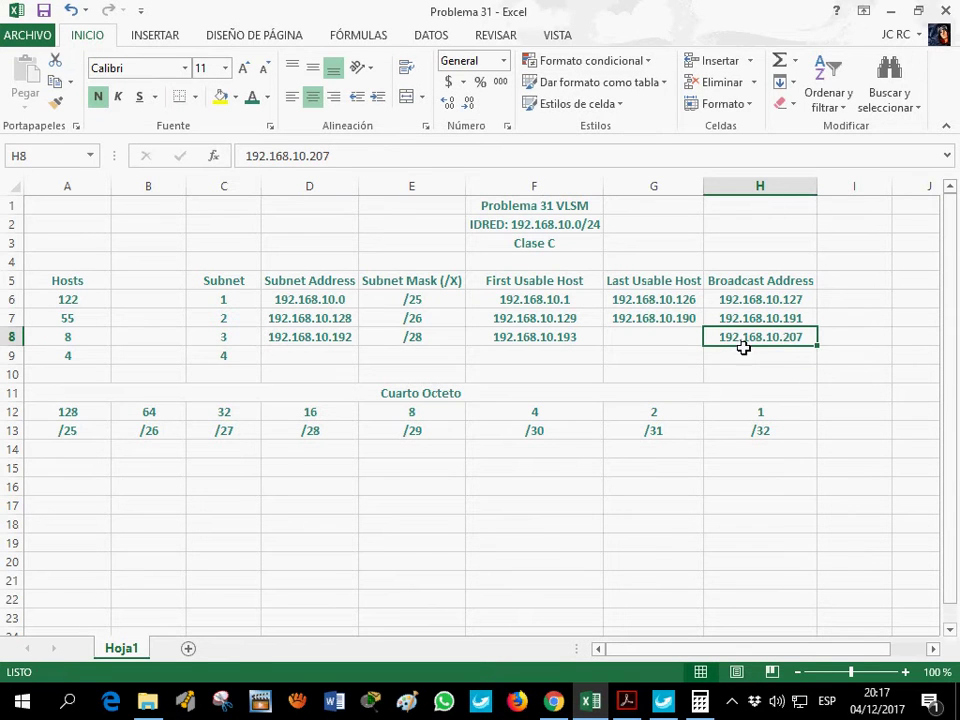
# Copy subnet 3's broadcast address into G8 and change it to 192.168.10.206 as the last usable host.
pyautogui.hotkey('ctrl', 'c')
pyautogui.click(645, 340)
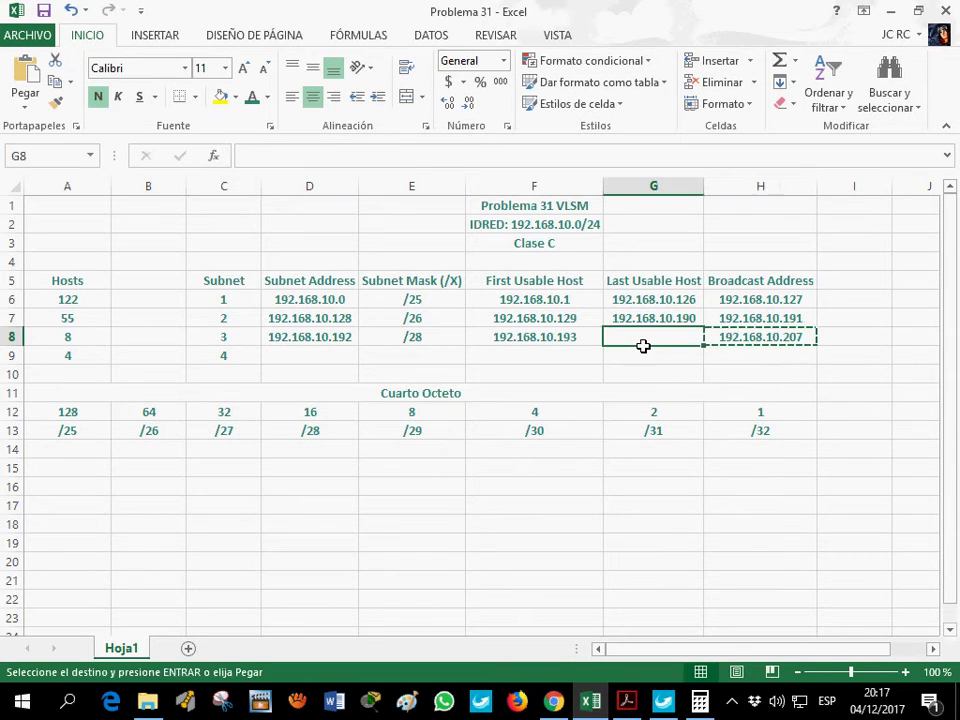
pyautogui.hotkey('ctrl', 'v')
pyautogui.click(405, 165)
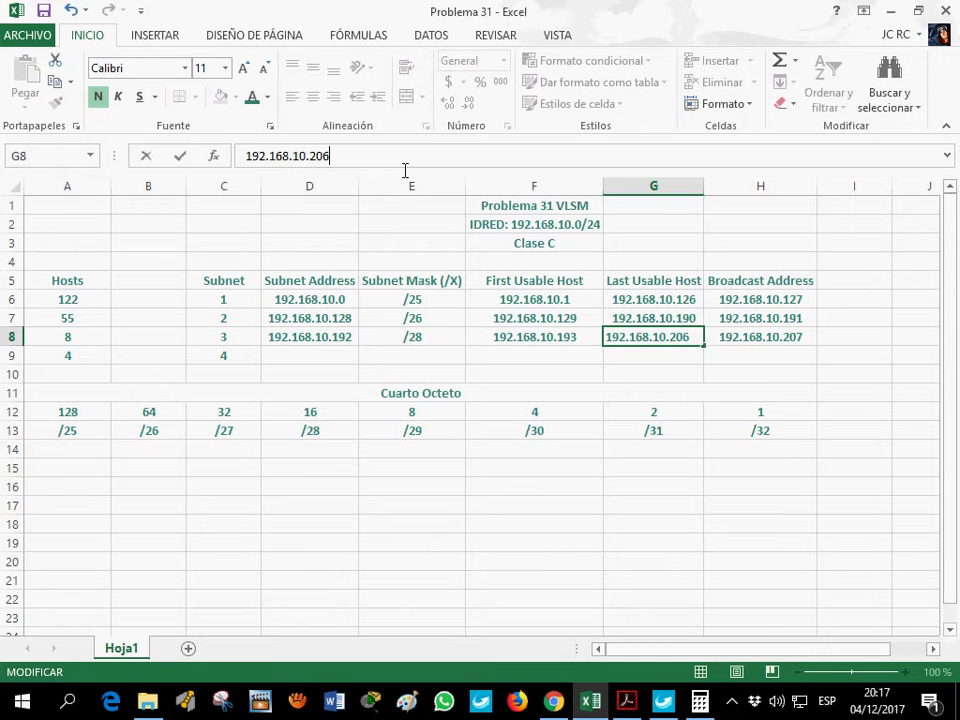
pyautogui.click(521, 375)
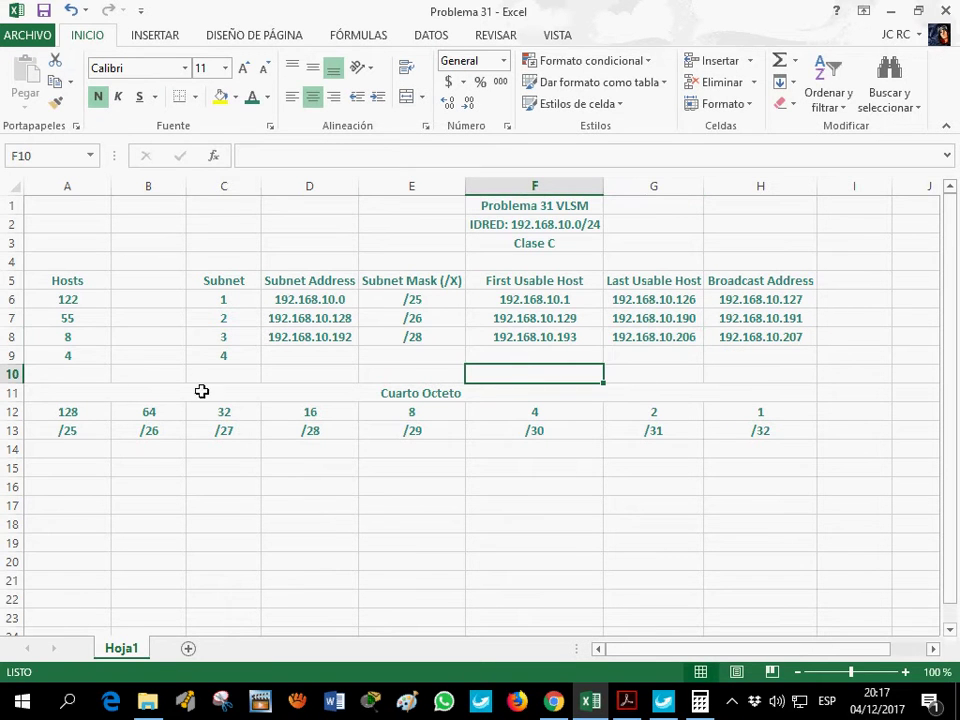
# Fill subnet 4's mask in E9 with /29 by extending the series from subnet 3's mask.
pyautogui.click(83, 363)
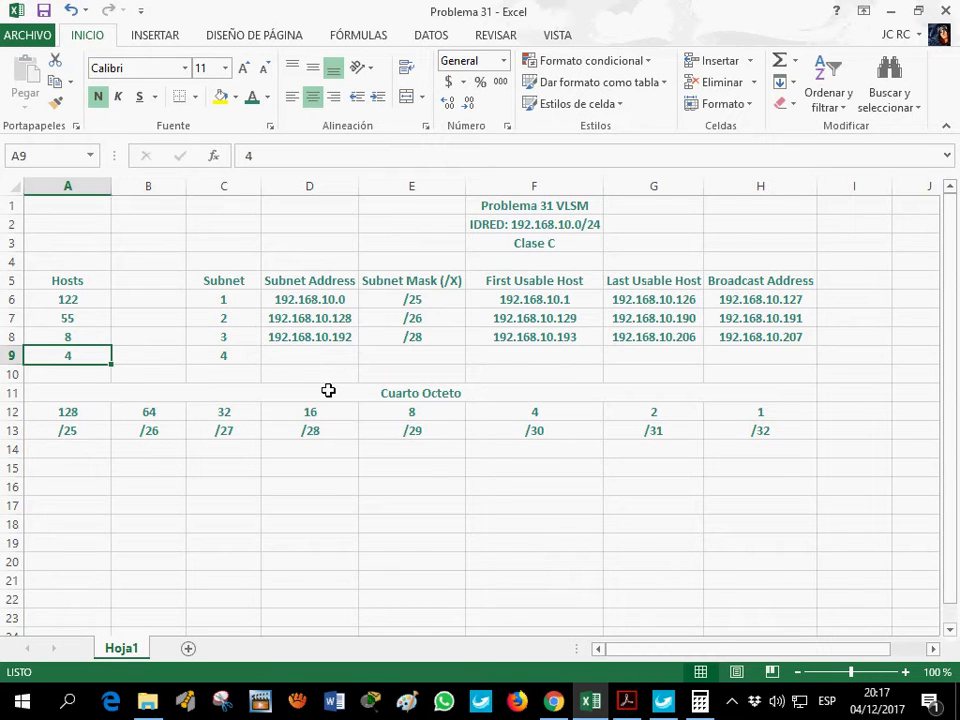
pyautogui.click(409, 429)
pyautogui.click(424, 336)
pyautogui.moveTo(467, 349); pyautogui.dragTo(472, 376)
# Copy subnet 3's broadcast address into D9 and change it to 192.168.10.208 as subnet 4's address.
pyautogui.click(317, 362)
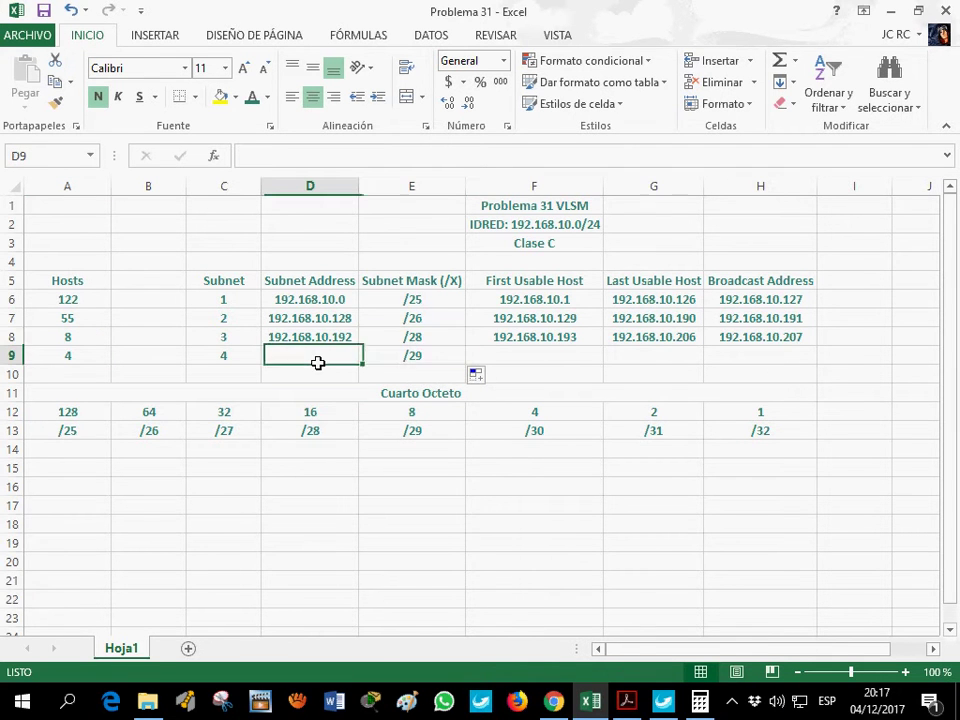
pyautogui.click(760, 343)
pyautogui.hotkey('ctrl', 'c')
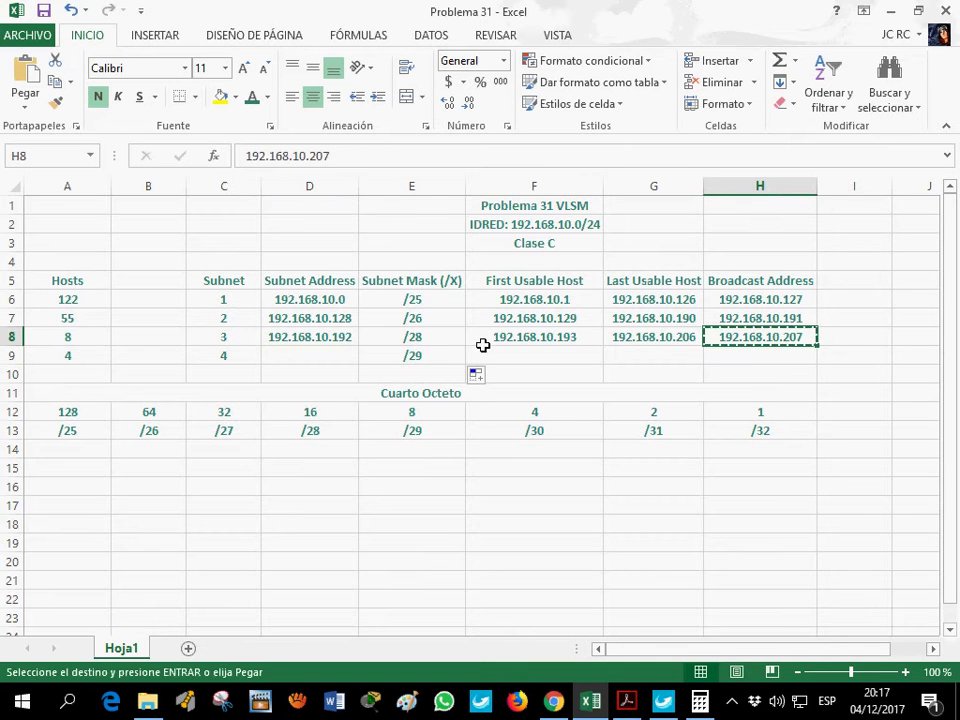
pyautogui.click(341, 368)
pyautogui.hotkey('ctrl', 'v')
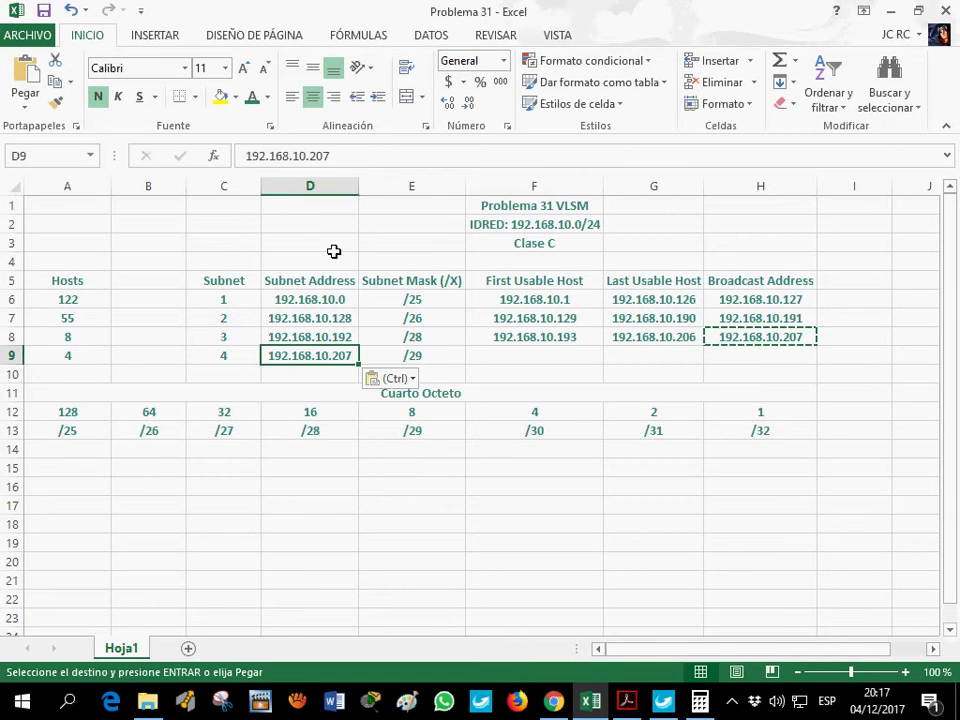
pyautogui.click(389, 158)
pyautogui.press('BackSpace')
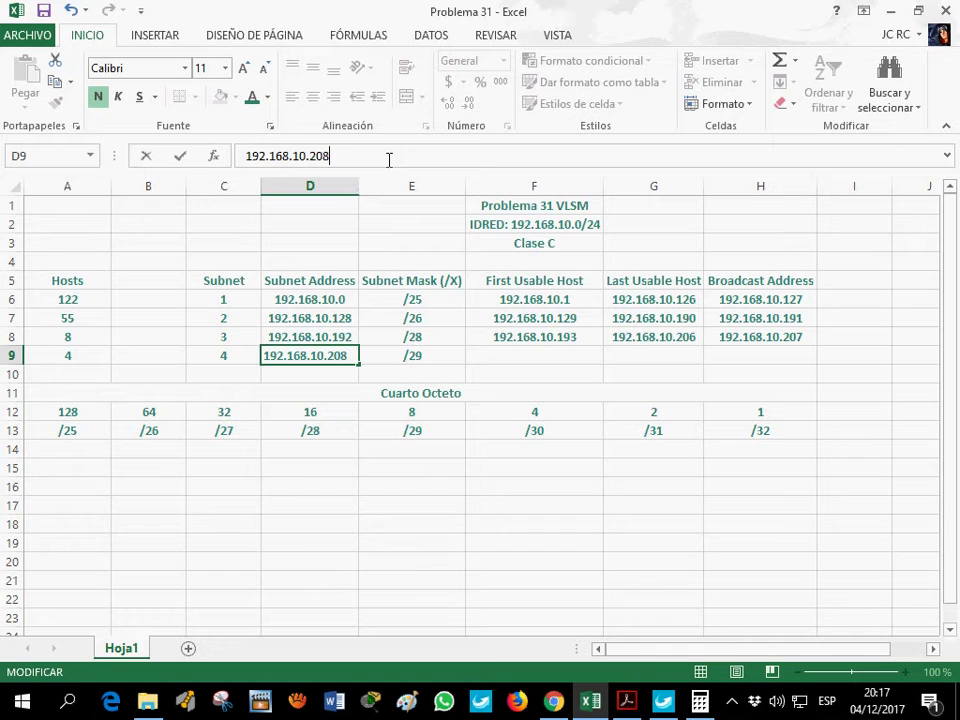
# Copy subnet 4's address into F9 and change it to 192.168.10.209 as the first usable host.
pyautogui.click(499, 361)
pyautogui.click(313, 360)
pyautogui.hotkey('ctrl', 'c')
pyautogui.click(524, 356)
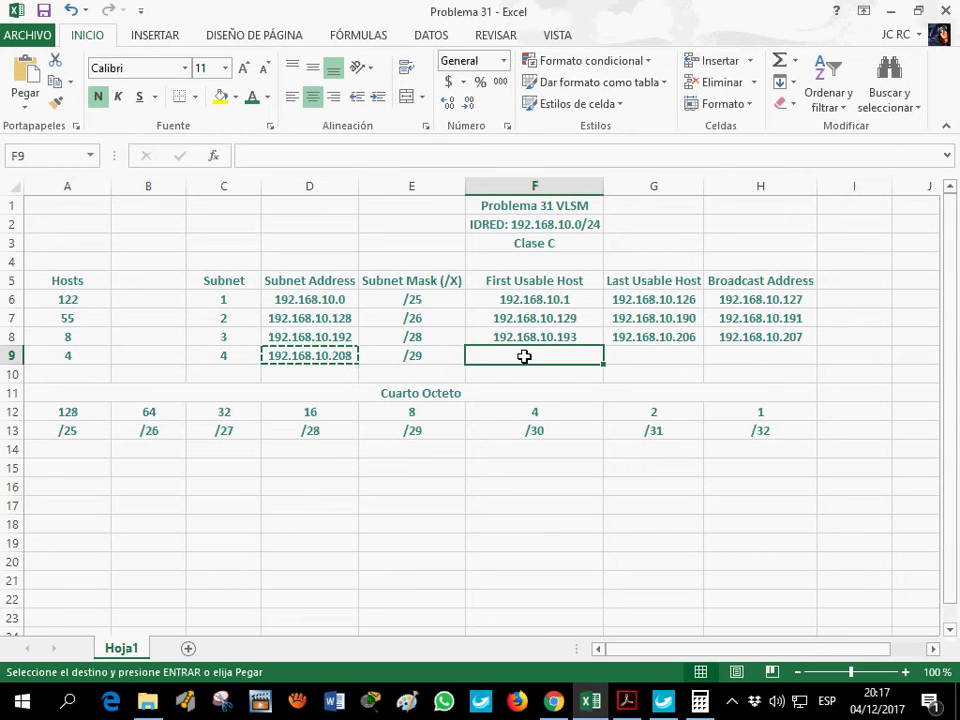
pyautogui.hotkey('ctrl', 'v')
pyautogui.click(343, 158)
pyautogui.press('BackSpace')
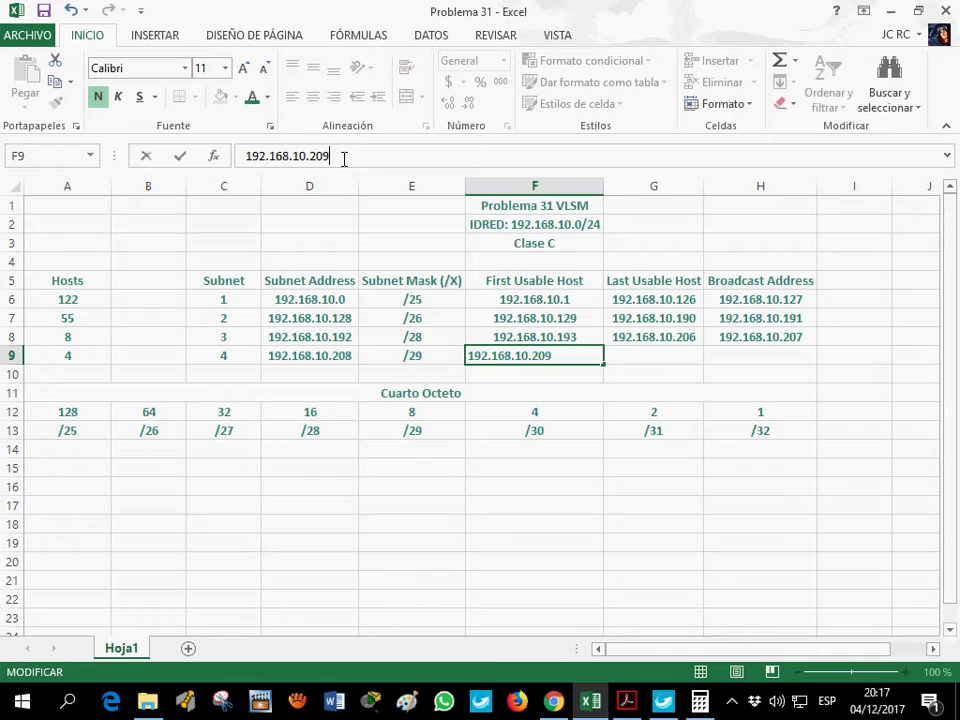
pyautogui.click(752, 340)
# Switch to Calculator and add 8 to subnet 3's last broadcast octet to work out subnet 4's.
pyautogui.click(748, 360)
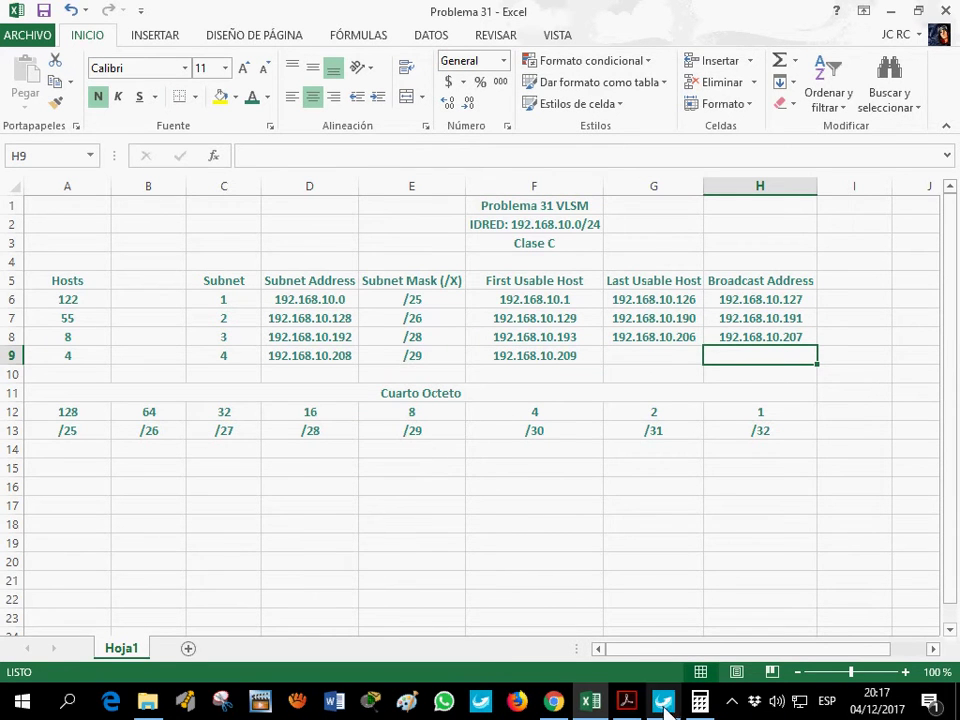
pyautogui.click(699, 703)
pyautogui.write('8')
pyautogui.press('Return')
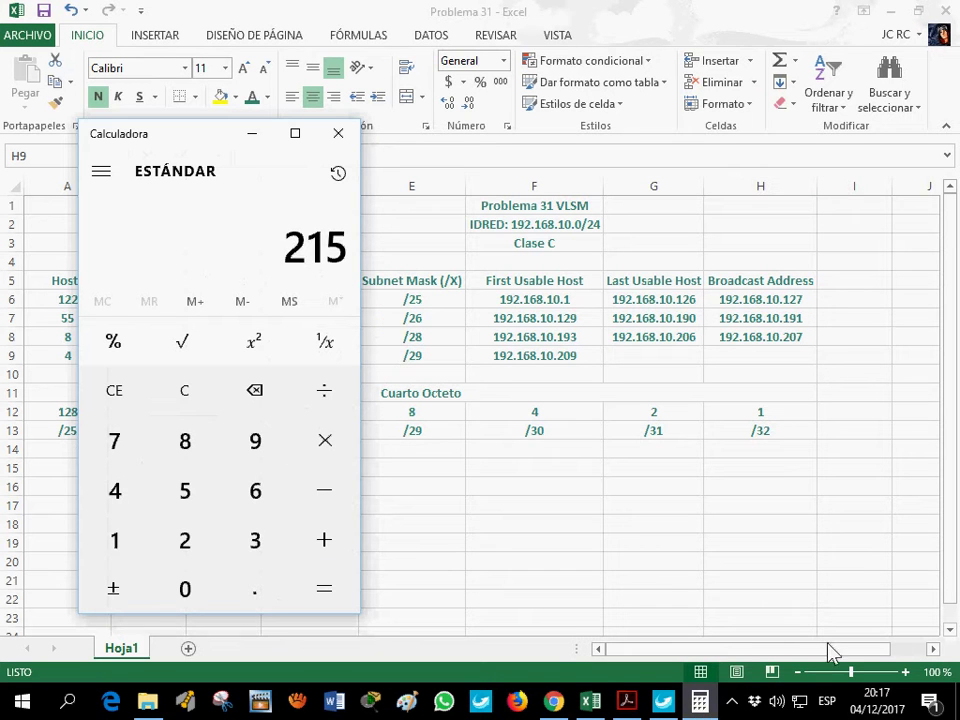
# Back in Excel, fill subnet 3's broadcast address down into H9 and change it to 192.168.10.215 as subnet 4's broadcast address.
pyautogui.click(724, 356)
pyautogui.click(815, 345)
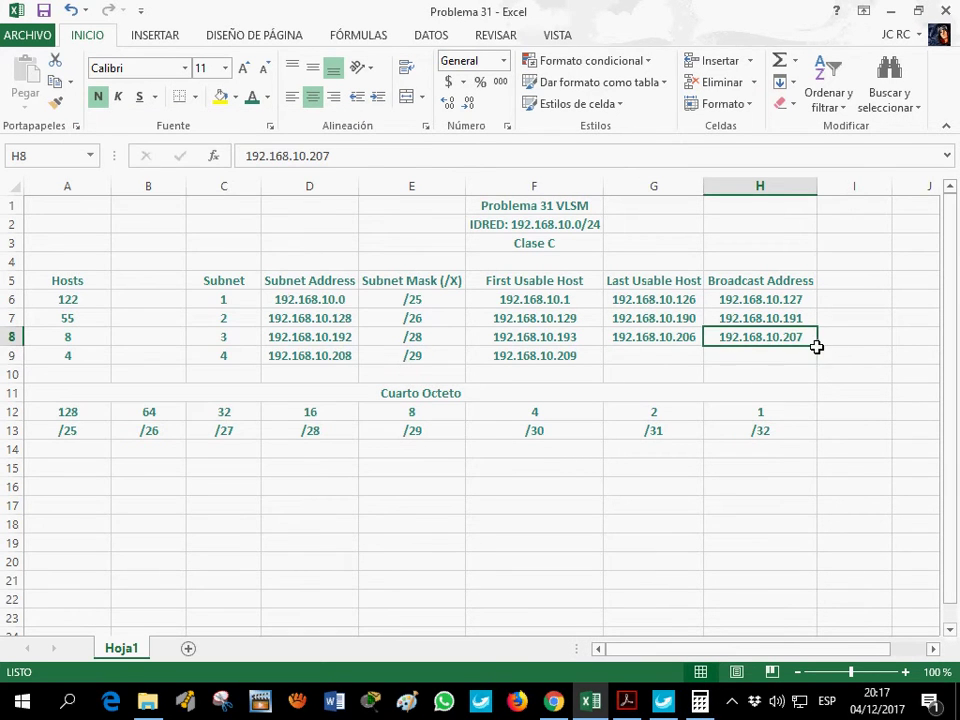
pyautogui.moveTo(823, 353); pyautogui.dragTo(823, 369)
pyautogui.click(797, 360)
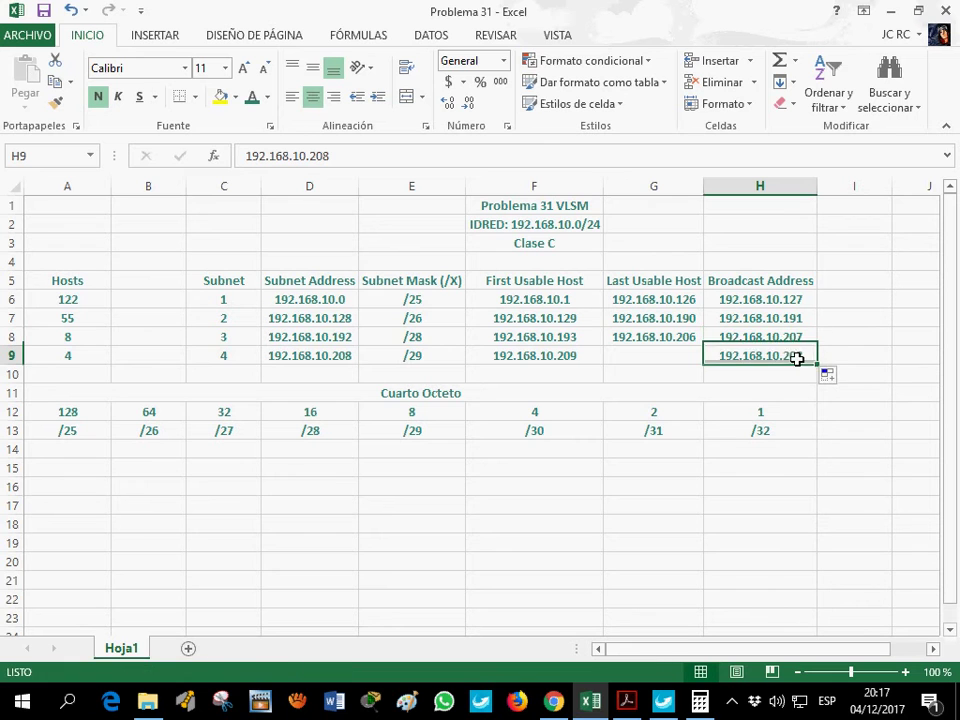
pyautogui.click(381, 167)
pyautogui.press('BackSpace')
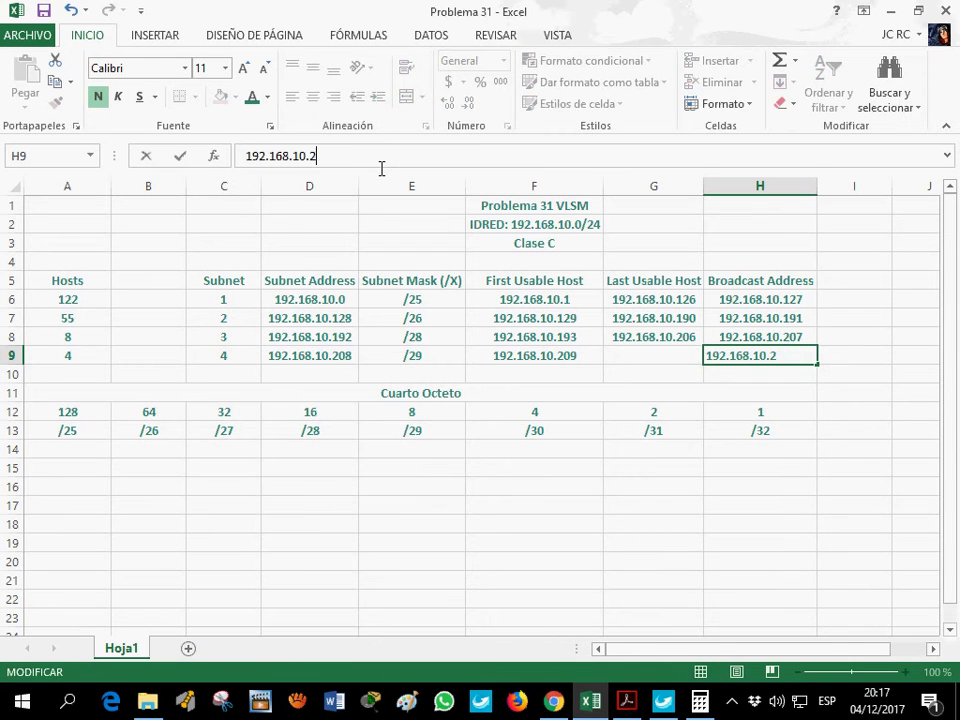
pyautogui.write('15')
pyautogui.click(686, 360)
# Copy subnet 4's broadcast address into G9 and change it to 192.168.10.214 as the last usable host.
pyautogui.click(762, 360)
pyautogui.hotkey('ctrl', 'c')
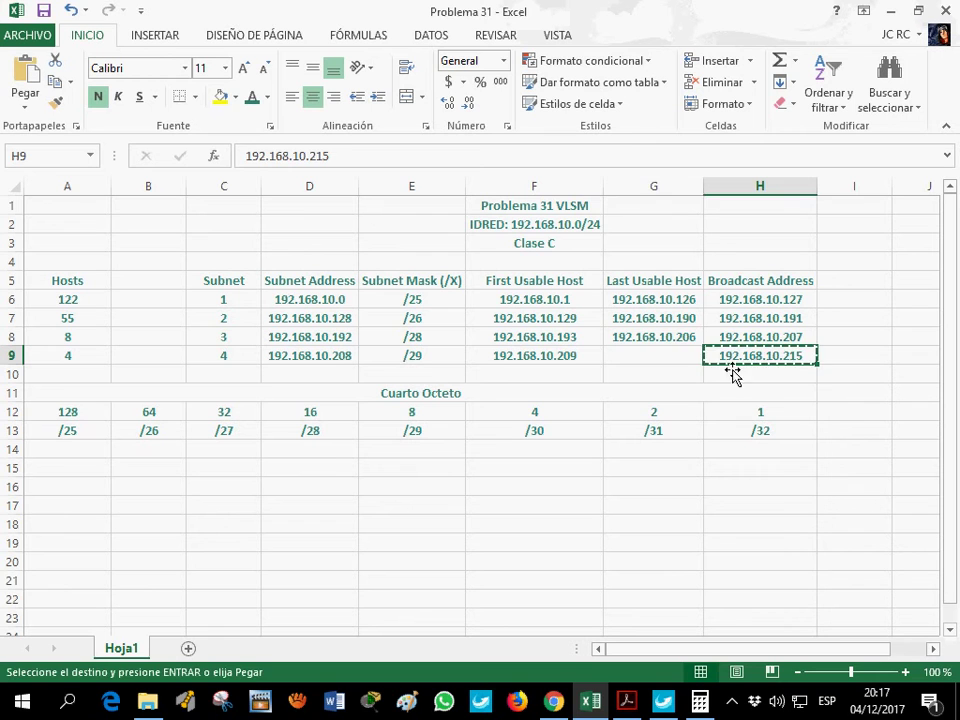
pyautogui.click(664, 354)
pyautogui.hotkey('ctrl', 'v')
pyautogui.click(386, 170)
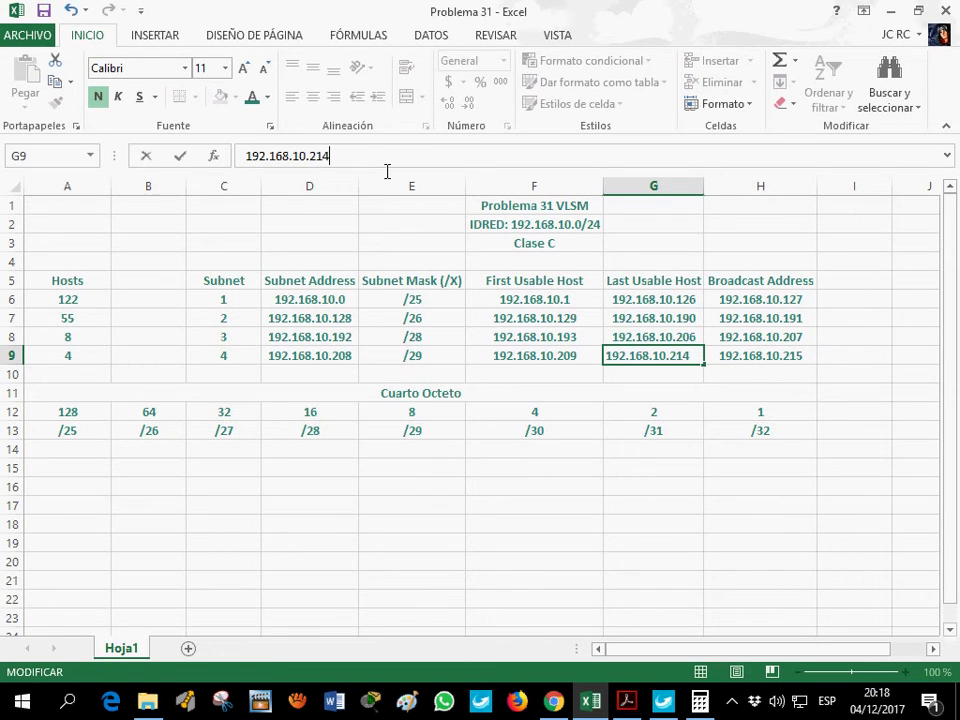
pyautogui.click(549, 228)
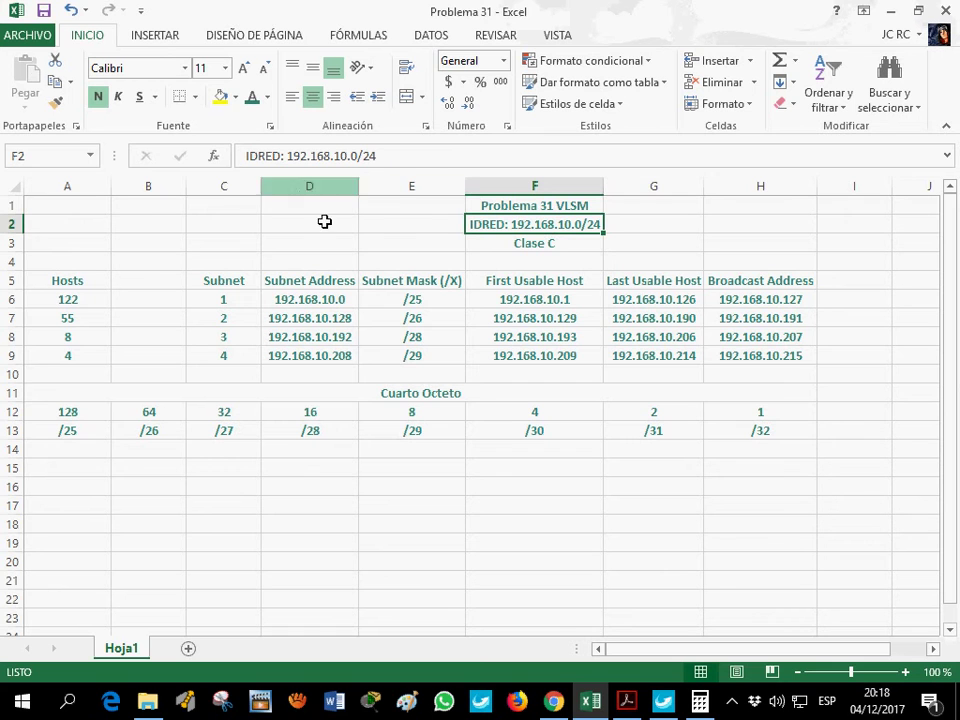
pyautogui.moveTo(358, 156); pyautogui.dragTo(286, 157)
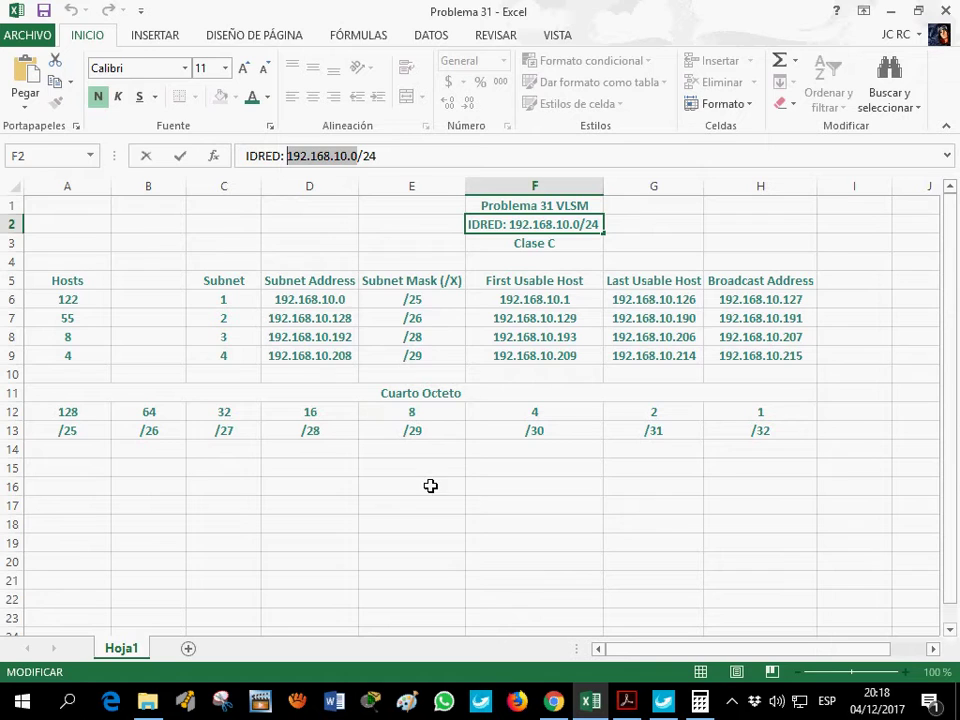
pyautogui.click(553, 700)
pyautogui.click(368, 13)
pyautogui.write('cal')
pyautogui.press('Down')
pyautogui.press('Down')
pyautogui.press('Down')
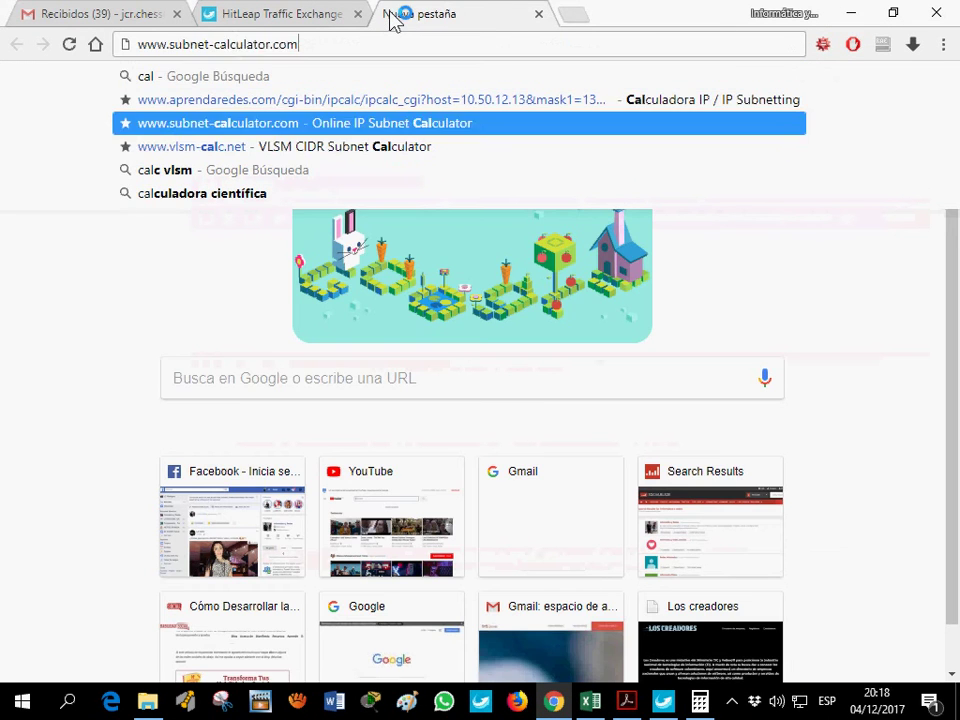
pyautogui.press('Return')
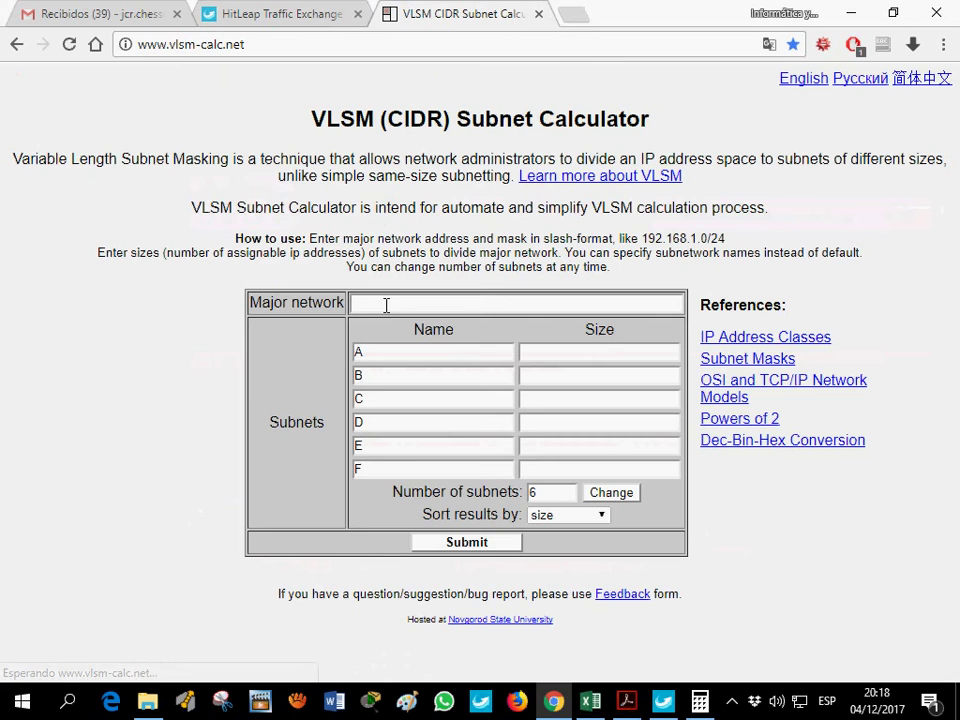
# Enter 192.168.10.0/24 as the major network and change the number of subnets to 4.
pyautogui.write('192.168.10.0')
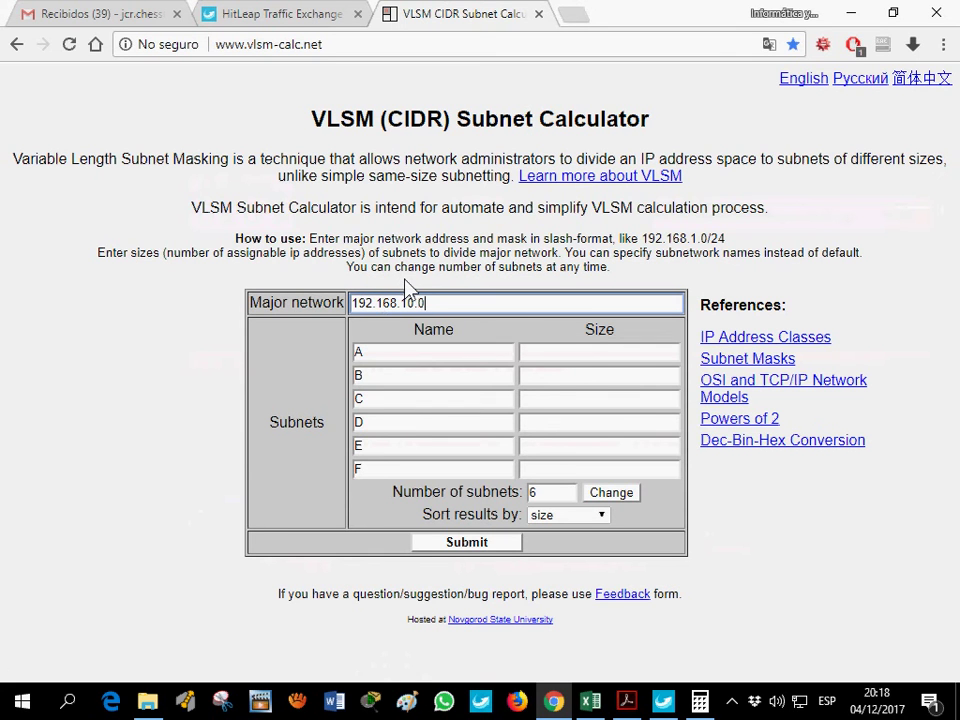
pyautogui.write('/24')
pyautogui.click(571, 496)
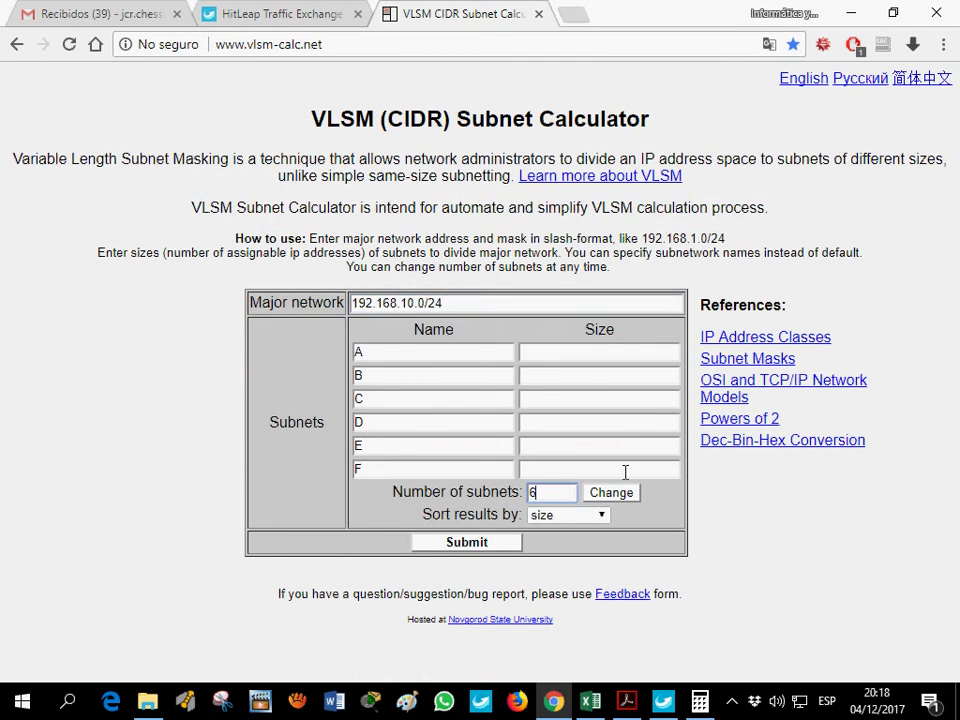
pyautogui.click(625, 495)
# Check the host counts in Excel, enter 122, 55, 8 and 4 as the sizes of subnets A to D, and submit the calculation.
pyautogui.click(590, 701)
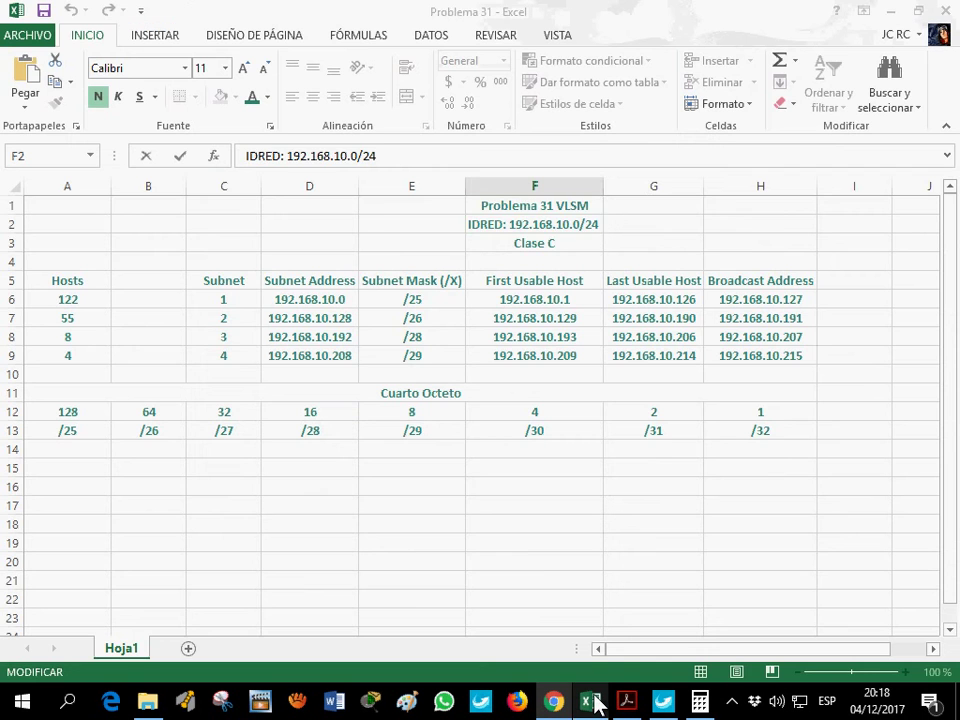
pyautogui.click(553, 701)
pyautogui.click(560, 356)
pyautogui.write('122')
pyautogui.press('Tab')
pyautogui.write('55')
pyautogui.press('Tab')
pyautogui.write('8')
pyautogui.press('Tab')
pyautogui.click(474, 497)
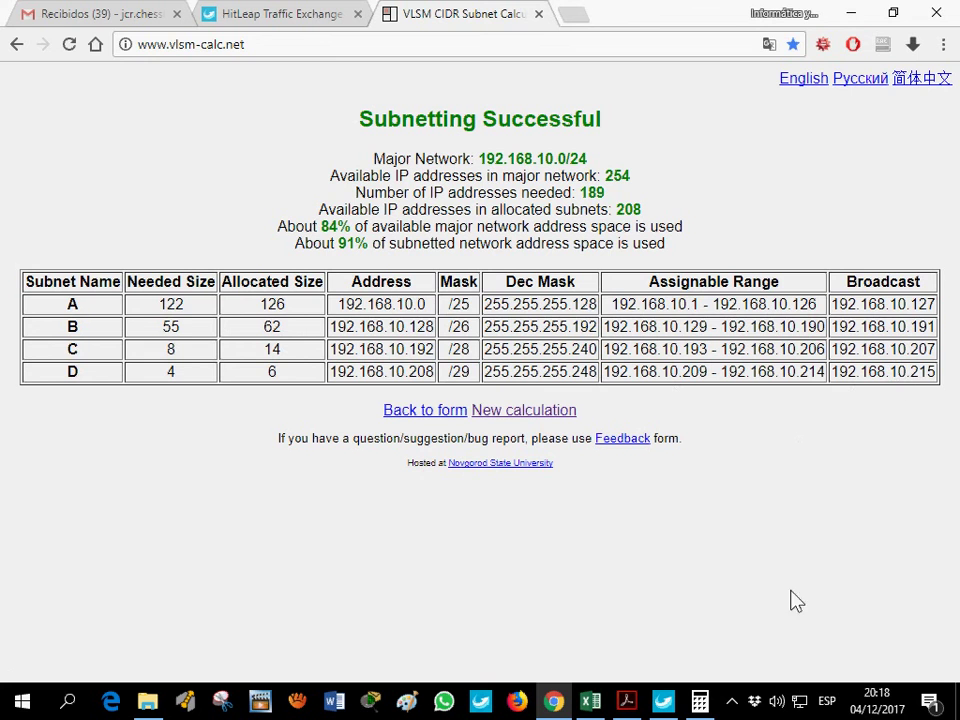
# Switch back to Excel and compare subnet 4's address and broadcast address with the online calculator's results.
pyautogui.click(591, 699)
pyautogui.click(302, 367)
pyautogui.click(302, 362)
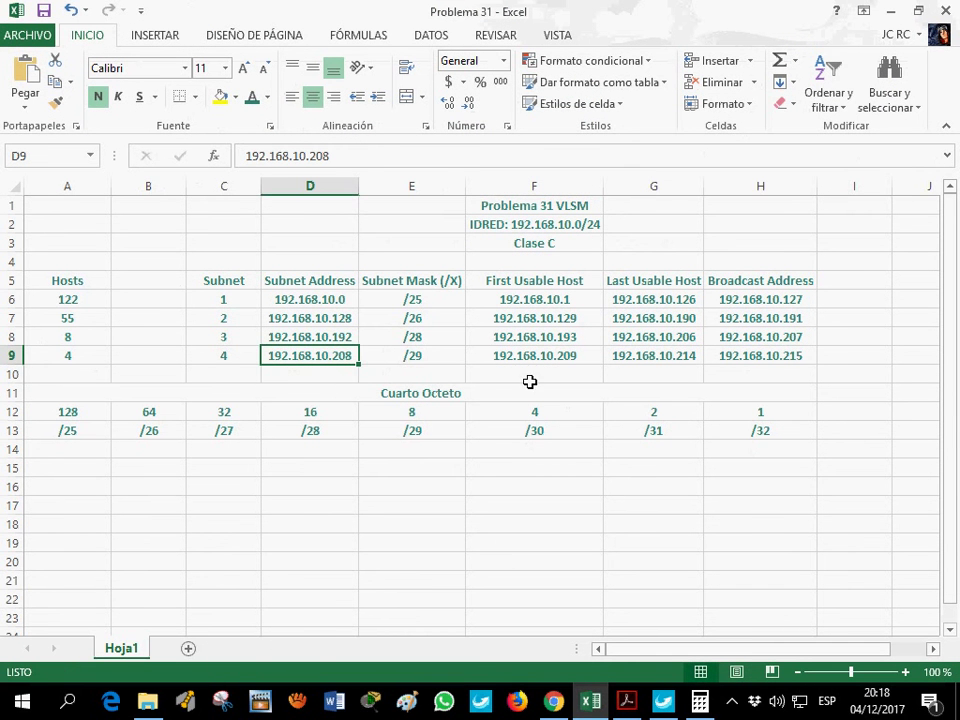
pyautogui.click(761, 360)
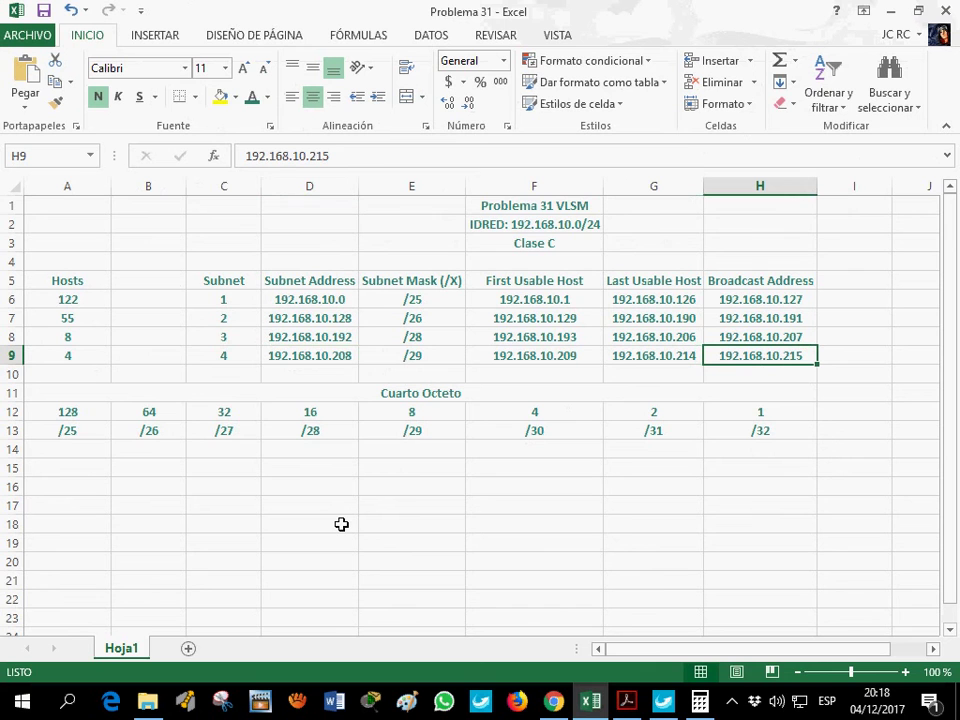